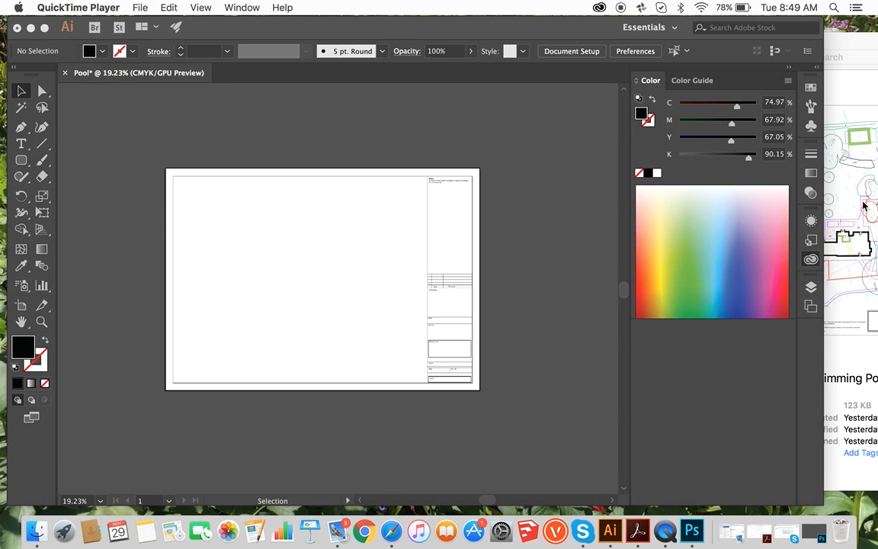
- Place the swimming pool exercise PDF from the Quick sketch 2 folder into the Pool document and position it inside the sheet border
left_click(874, 71)
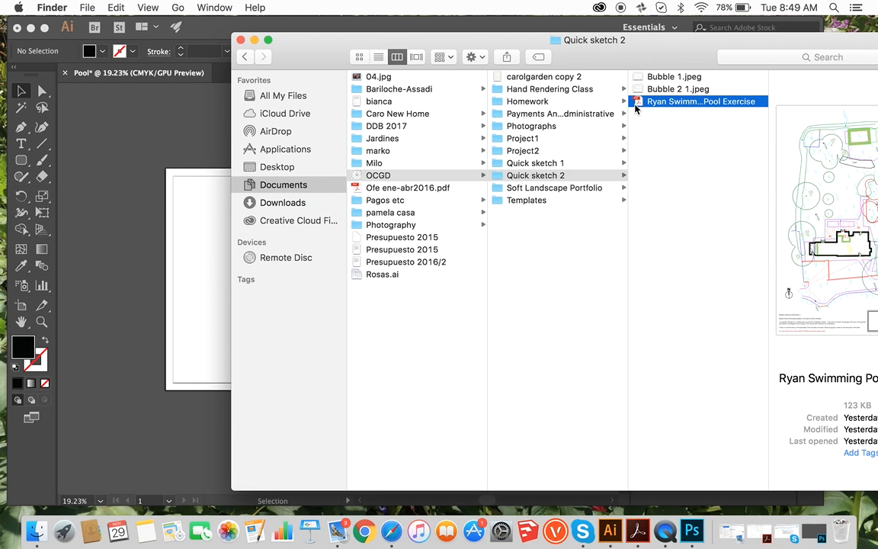
left_click_drag(637, 106, 202, 238)
left_click(254, 39)
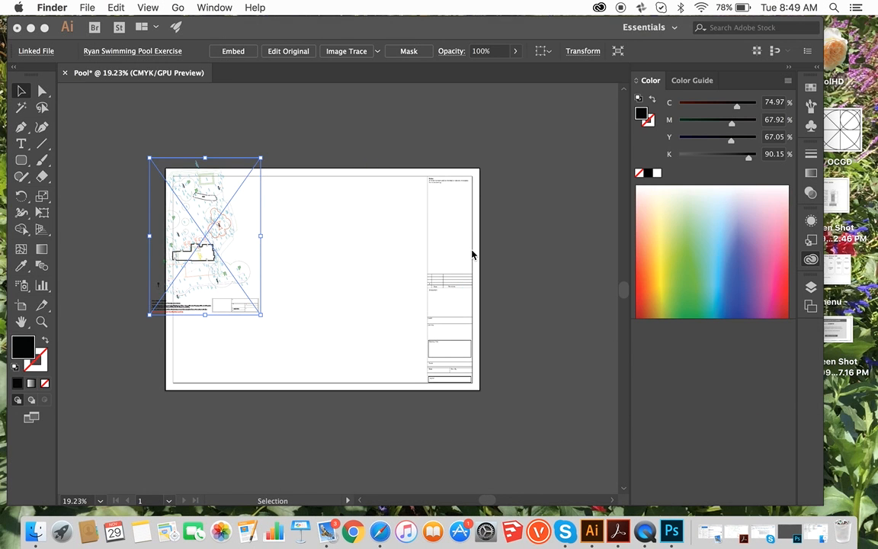
left_click(222, 244)
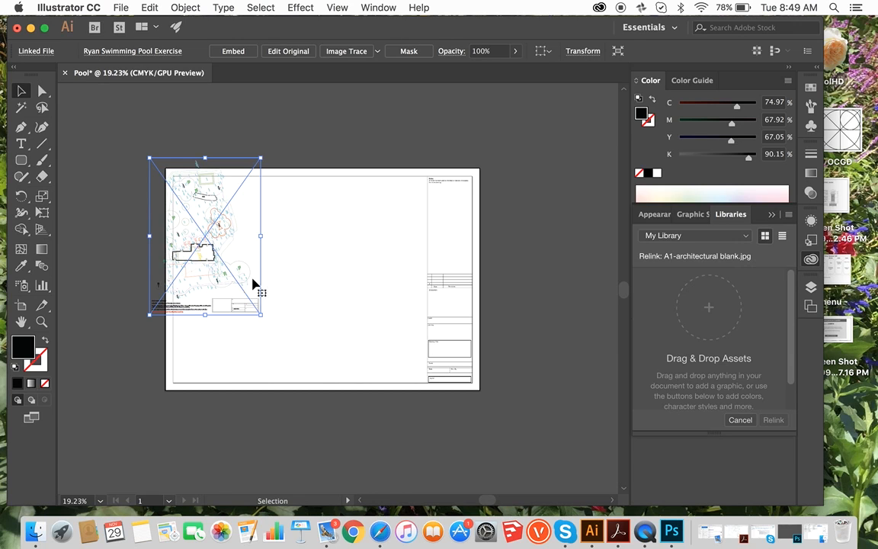
left_click_drag(208, 240, 254, 286)
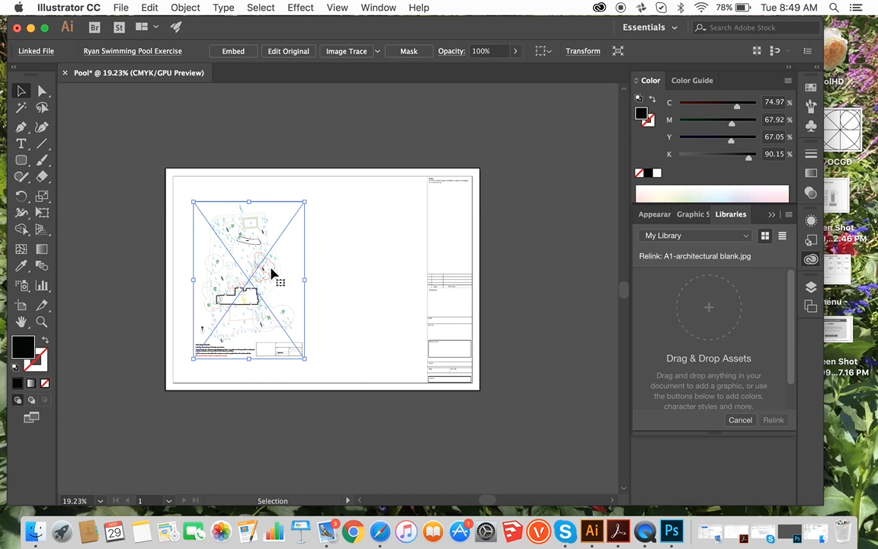
scroll(272, 275, "up", 5)
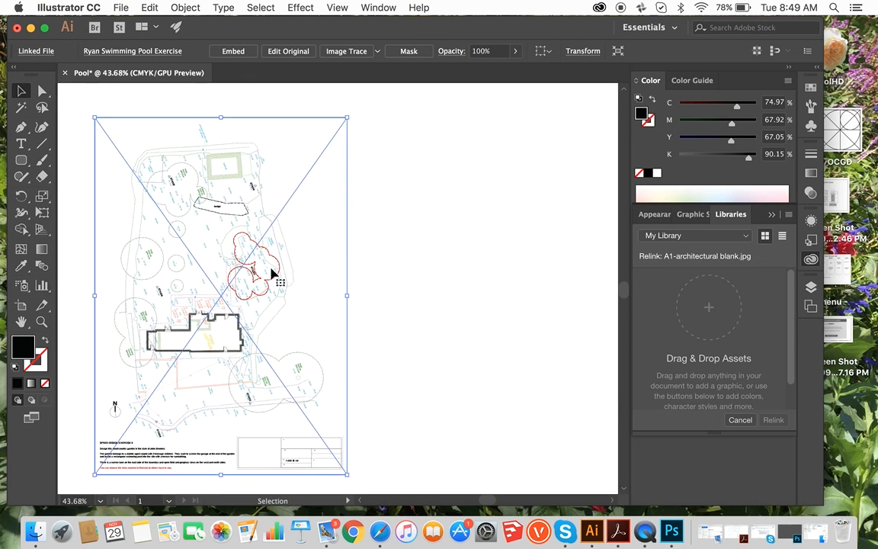
left_click_drag(271, 274, 263, 293)
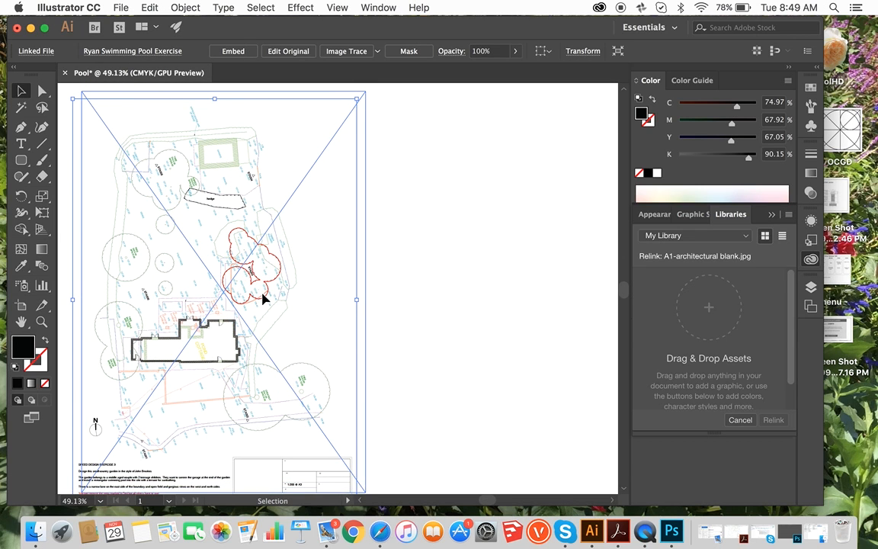
- Examine the placed garden plan, its notes and small title block, and how it sits on the architectural sheet
scroll(411, 323, "down", 4)
scroll(411, 323, "left", 2)
scroll(411, 323, "up", 3)
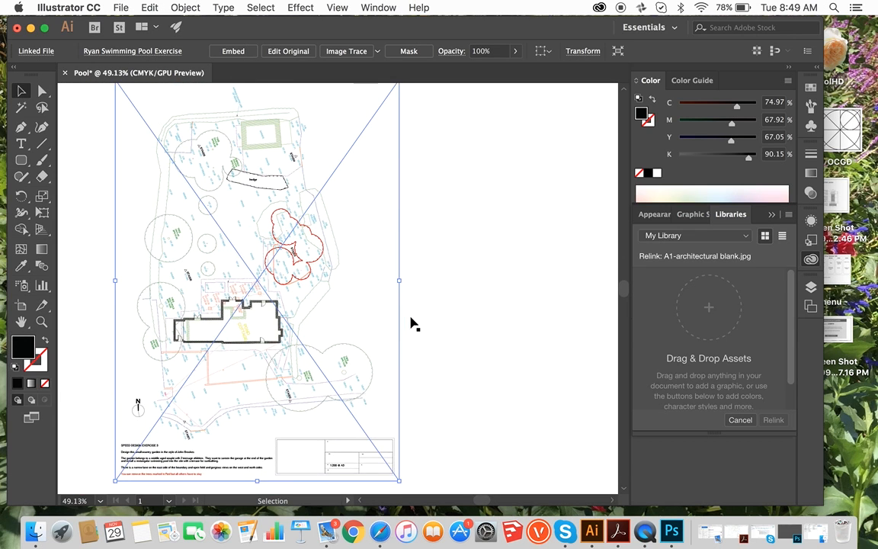
scroll(411, 323, "right", 2)
scroll(411, 323, "down", 1)
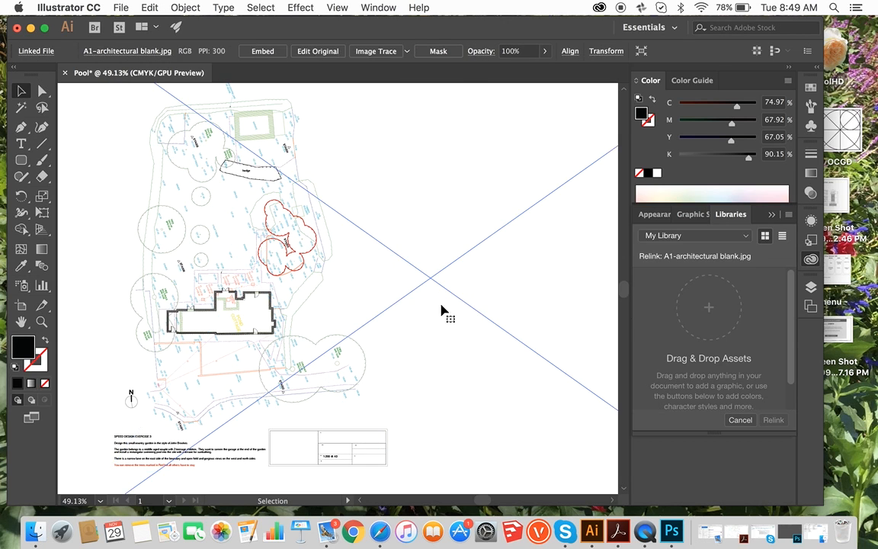
left_click(296, 305)
left_click(435, 343)
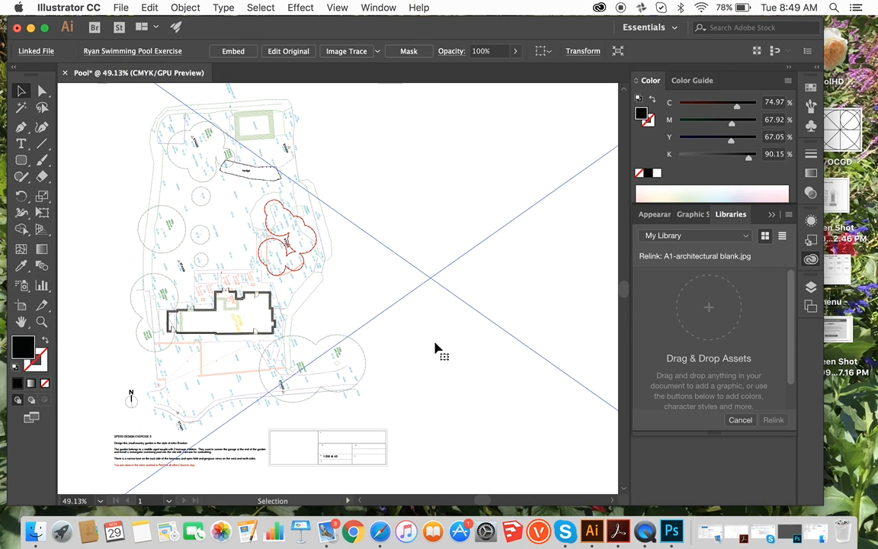
left_click(334, 380)
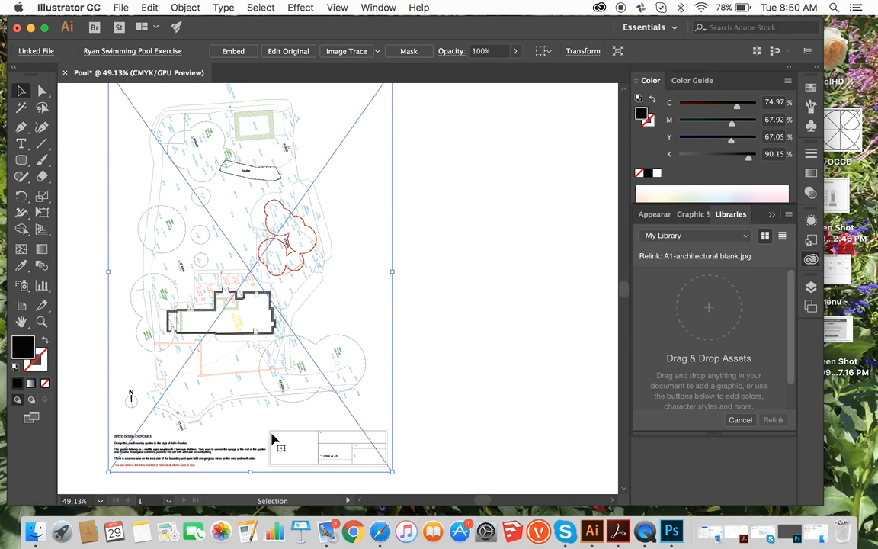
left_click(215, 461)
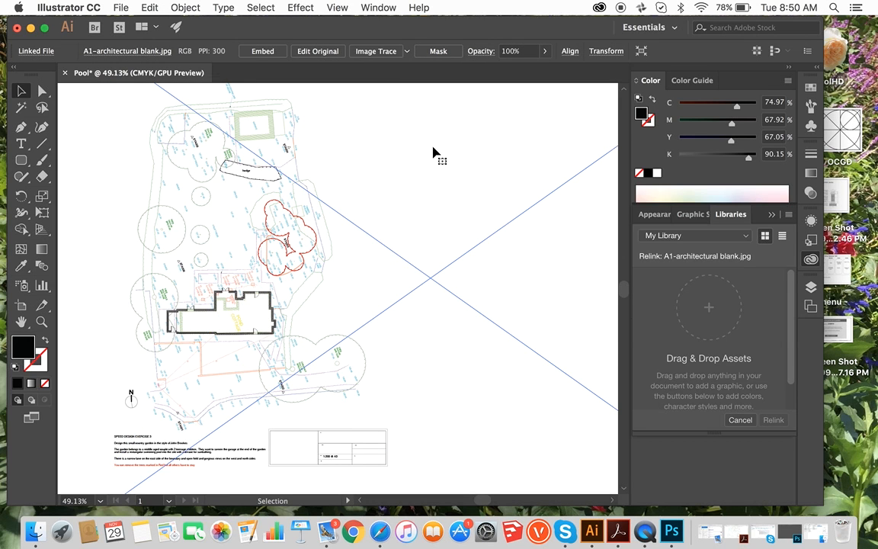
key("super+minus")
scroll(433, 152, "down", 3)
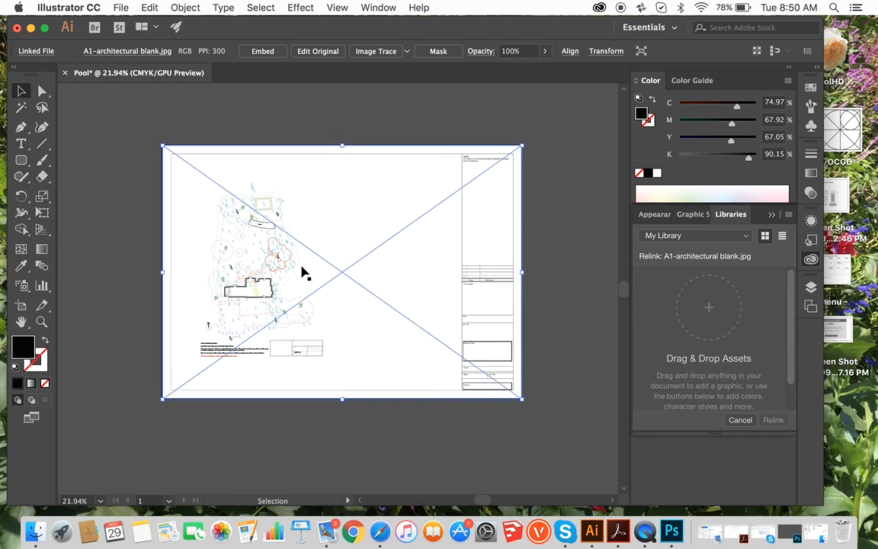
scroll(303, 272, "up", 5)
scroll(303, 272, "up", 1)
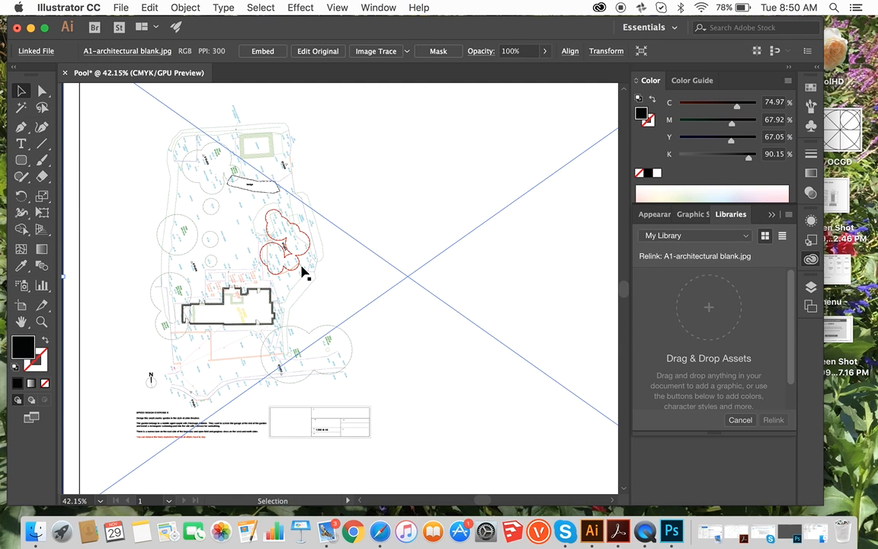
scroll(304, 273, "right", 1)
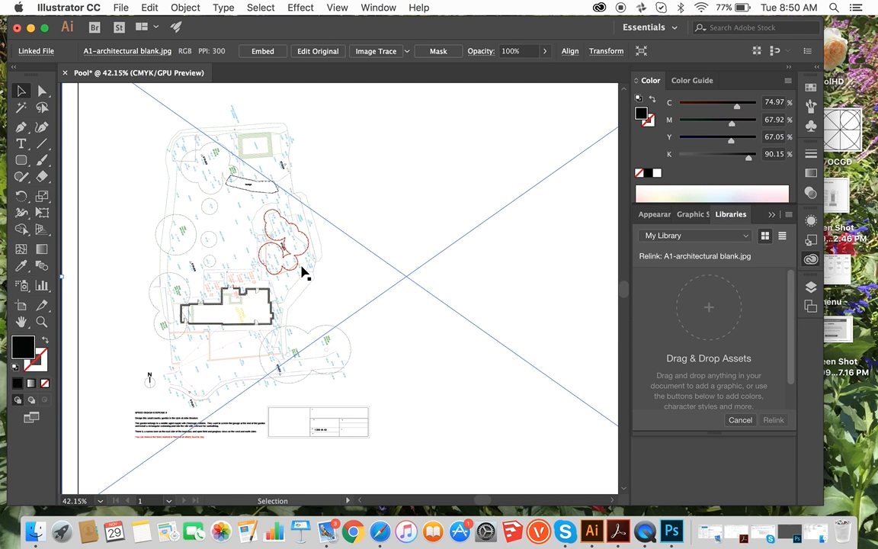
scroll(304, 272, "down", 2)
scroll(304, 272, "up", 4)
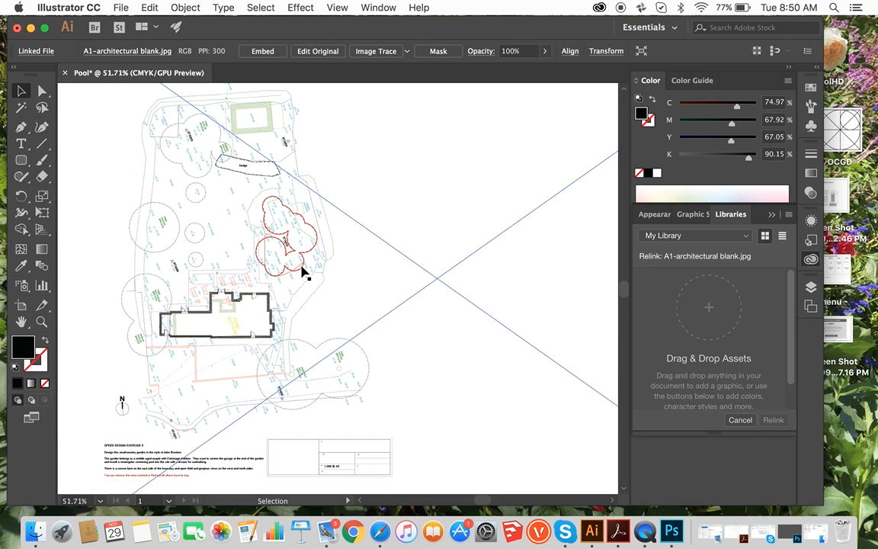
scroll(303, 272, "down", 1)
scroll(580, 247, "down", 5)
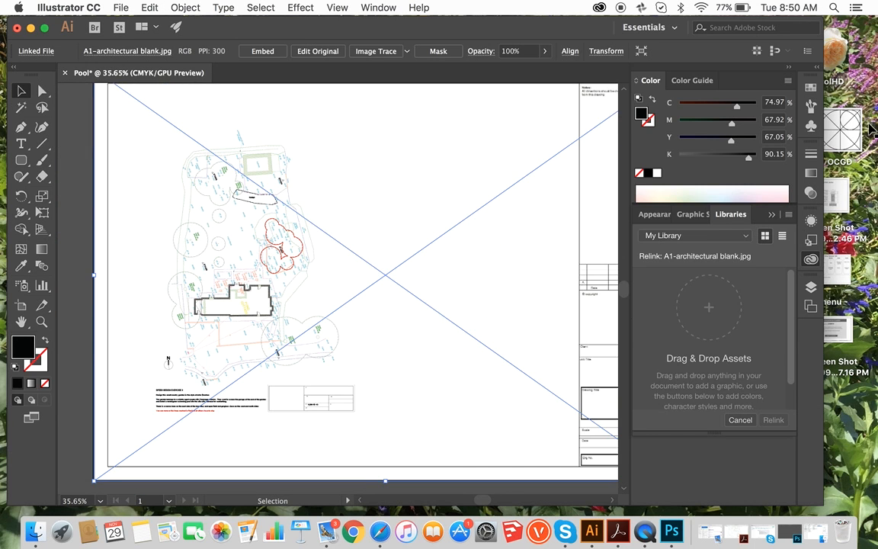
- Open the swimming pool exercise PDF from the Quick sketch 2 folder in Illustrator as a separate document
left_click(842, 132)
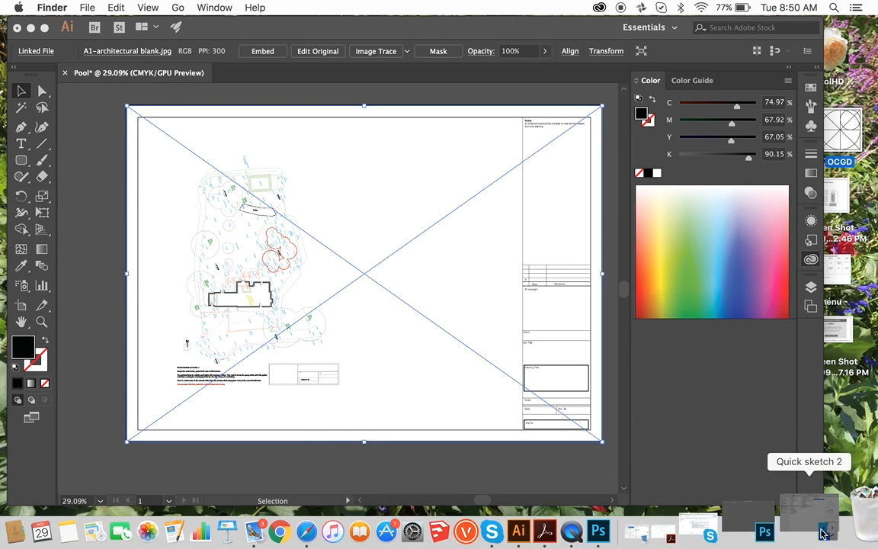
double_click(816, 458)
left_click_drag(641, 107, 610, 533)
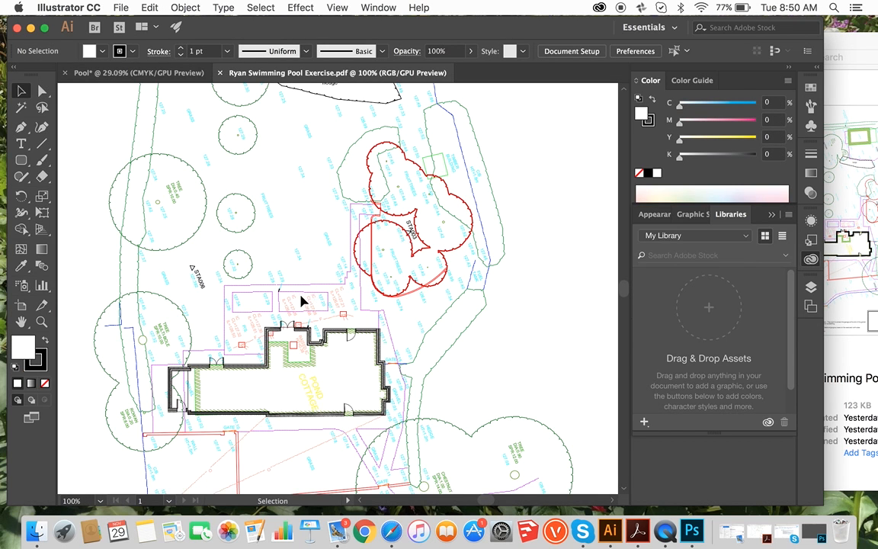
- Isolate the garden plan's two nested clip groups so its individual paths can be selected
left_click(301, 302)
double_click(162, 267)
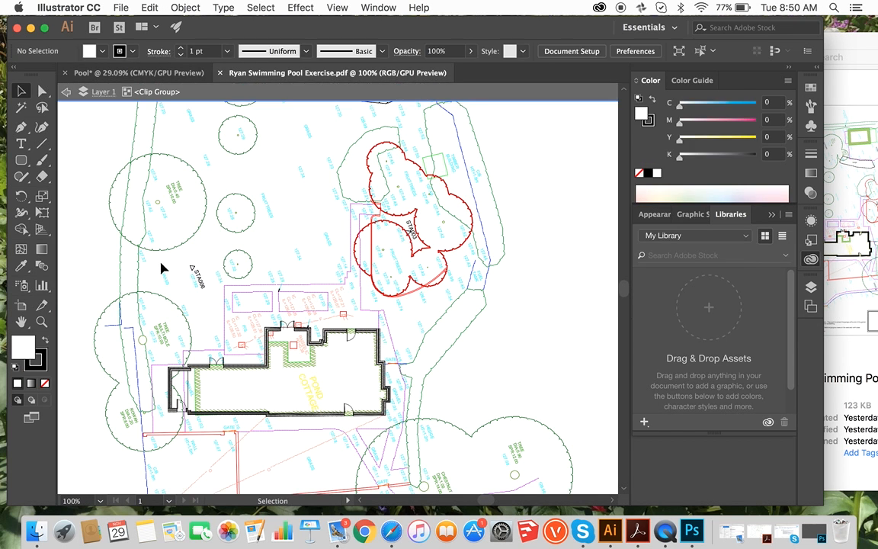
left_click(168, 291)
double_click(169, 292)
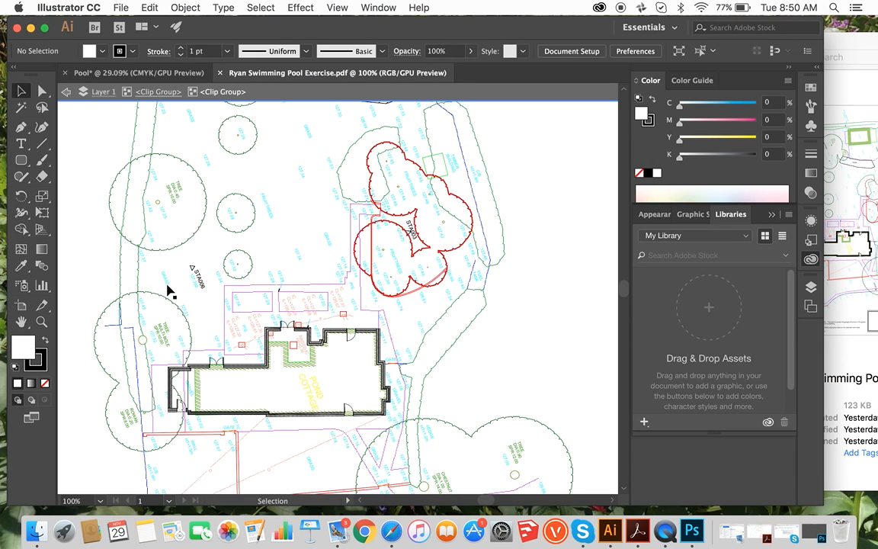
- Select the complete north arrow beside the garden plan with the Lasso tool and copy it
scroll(180, 289, "down", 10)
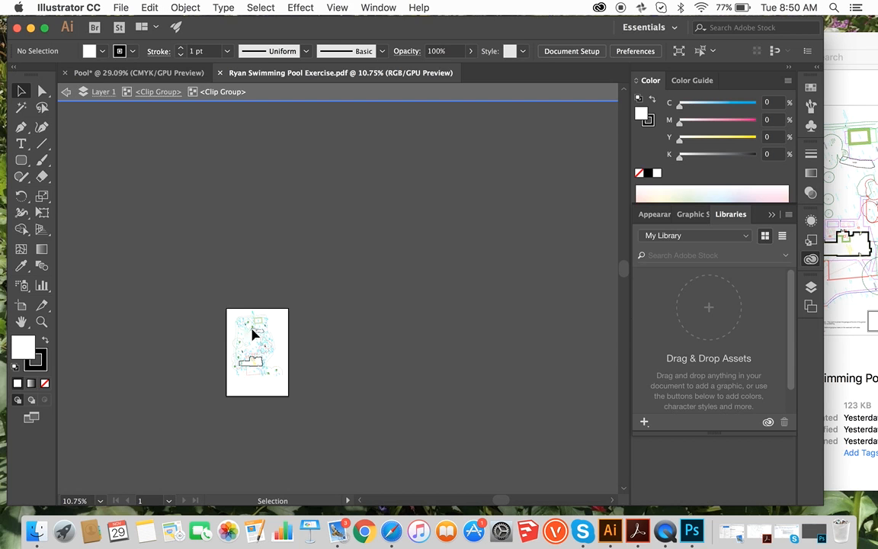
scroll(270, 308, "up", 5)
scroll(386, 429, "down", 5)
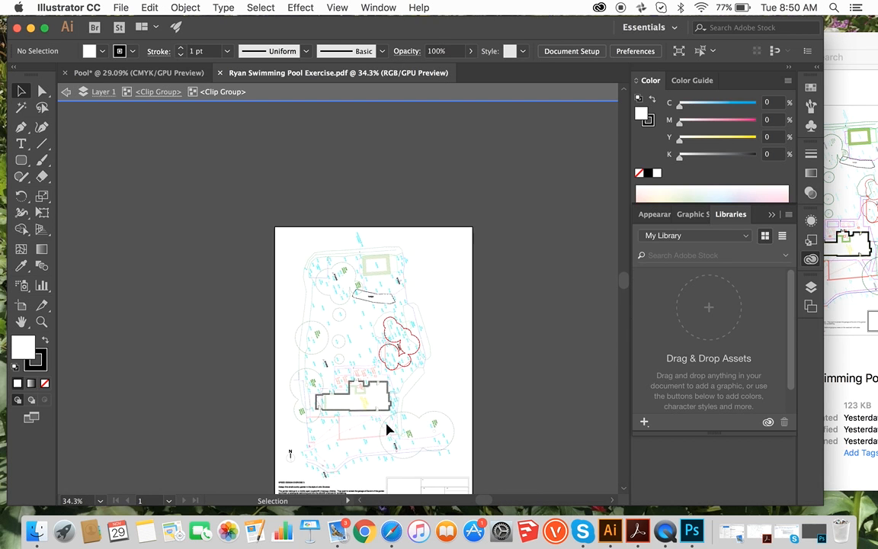
scroll(363, 379, "up", 3)
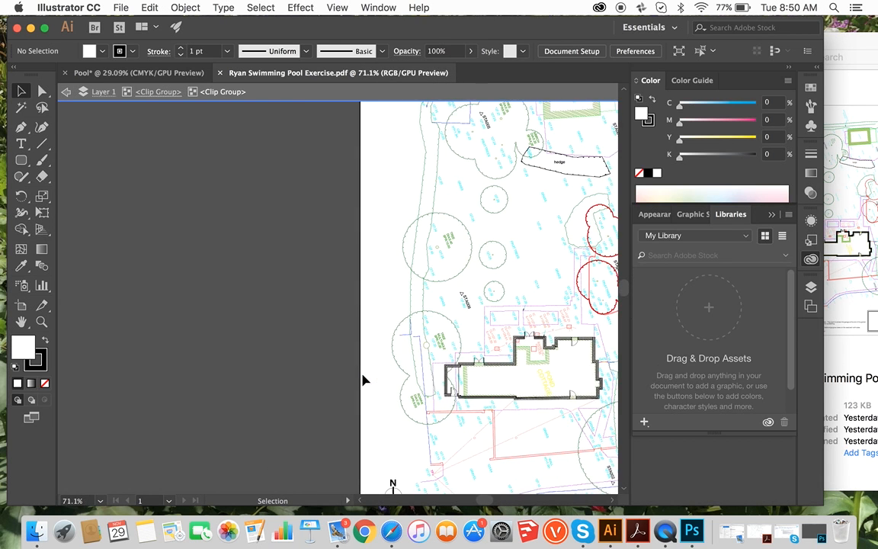
scroll(445, 359, "down", 4)
scroll(445, 361, "right", 3)
scroll(445, 360, "up", 1)
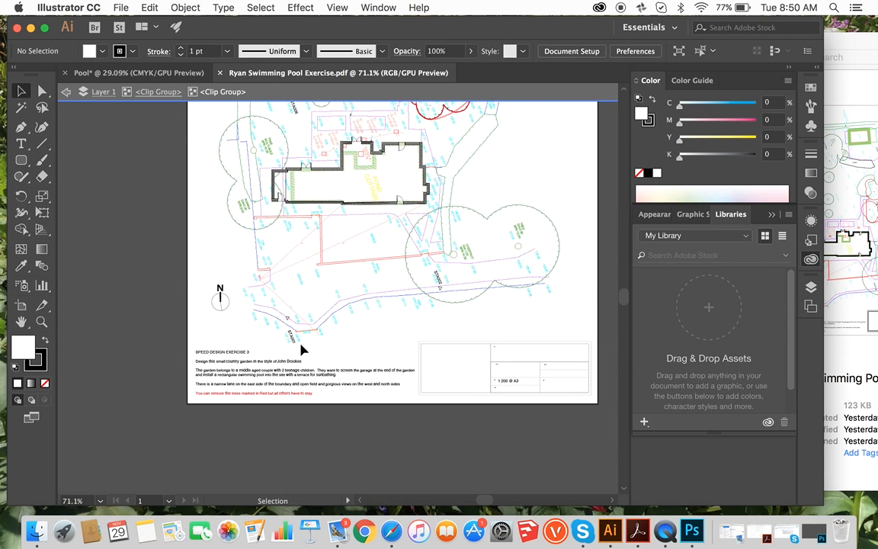
scroll(302, 350, "up", 3)
scroll(302, 349, "right", 2)
scroll(302, 350, "right", 3)
scroll(302, 349, "down", 1)
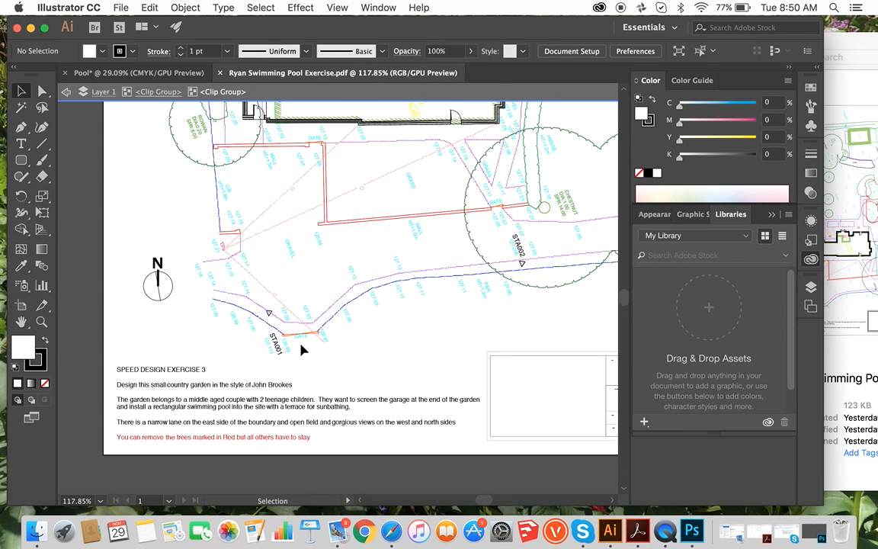
left_click(43, 110)
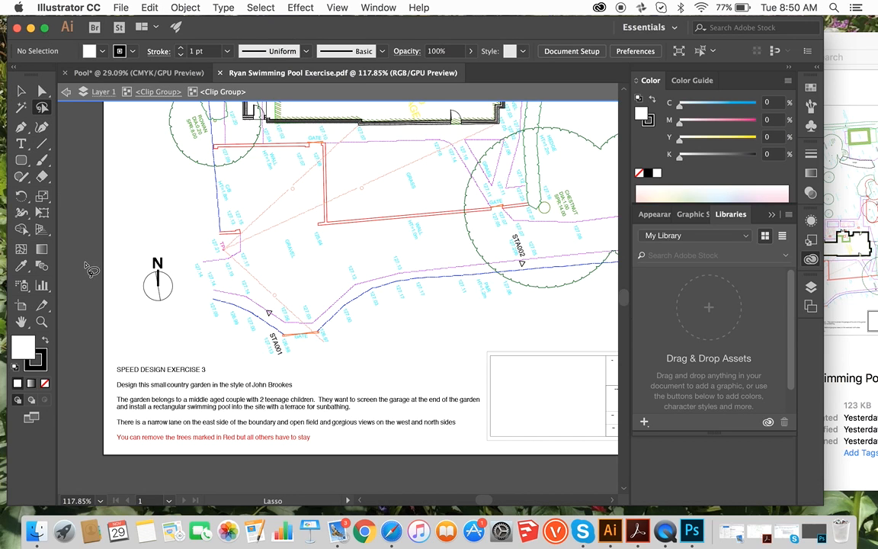
mouse_move(165, 258)
left_mouse_down()
mouse_move(143, 249)
mouse_move(126, 279)
mouse_move(145, 309)
mouse_move(187, 284)
mouse_move(151, 228)
mouse_move(141, 238)
mouse_move(153, 245)
left_mouse_up()
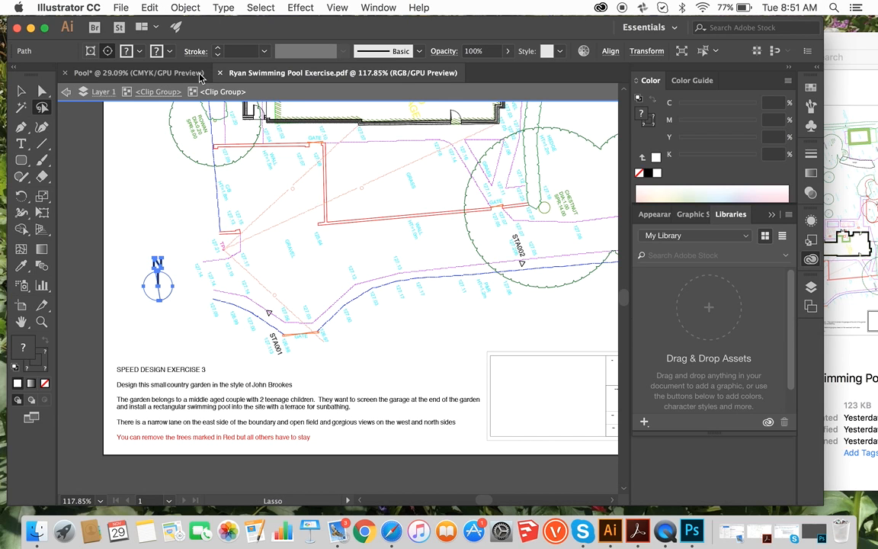
- Paste the north arrow into the Pool document and move it to the empty area beside the placed plan
left_click(134, 73)
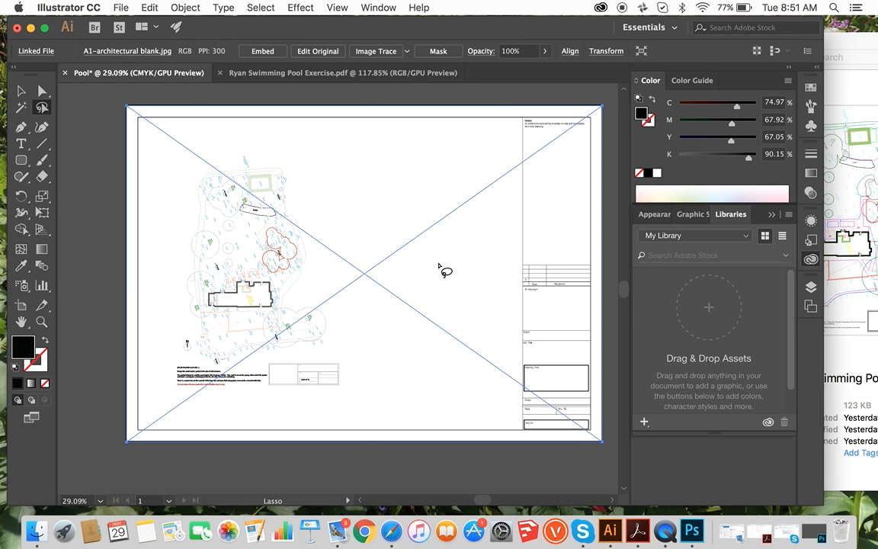
left_click(21, 91)
left_click(69, 112)
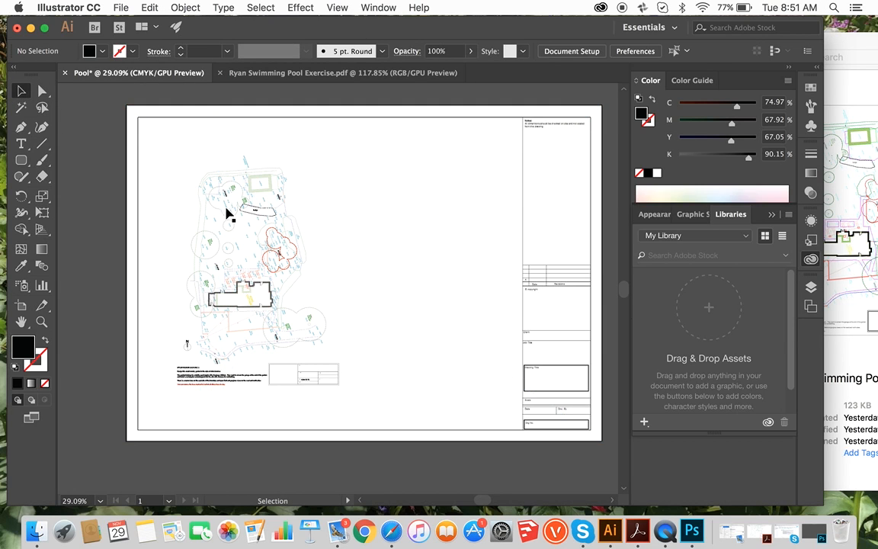
key("super+z")
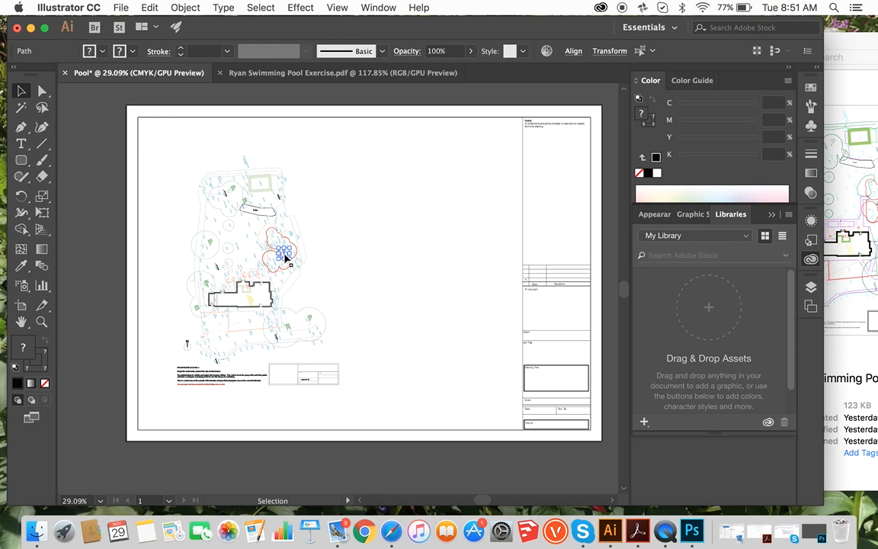
left_click_drag(285, 259, 416, 243)
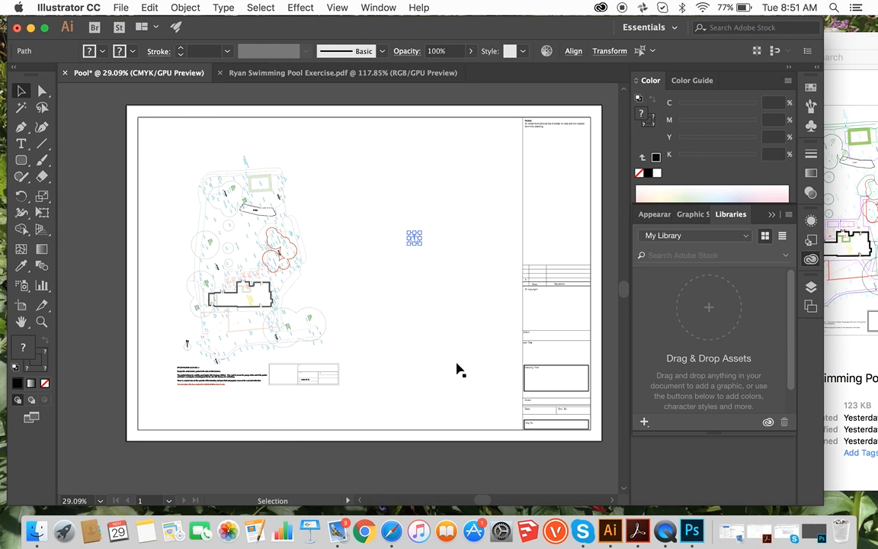
- Delete the linked garden plan from the Pool sheet, keeping the pasted north arrow
left_click(435, 319)
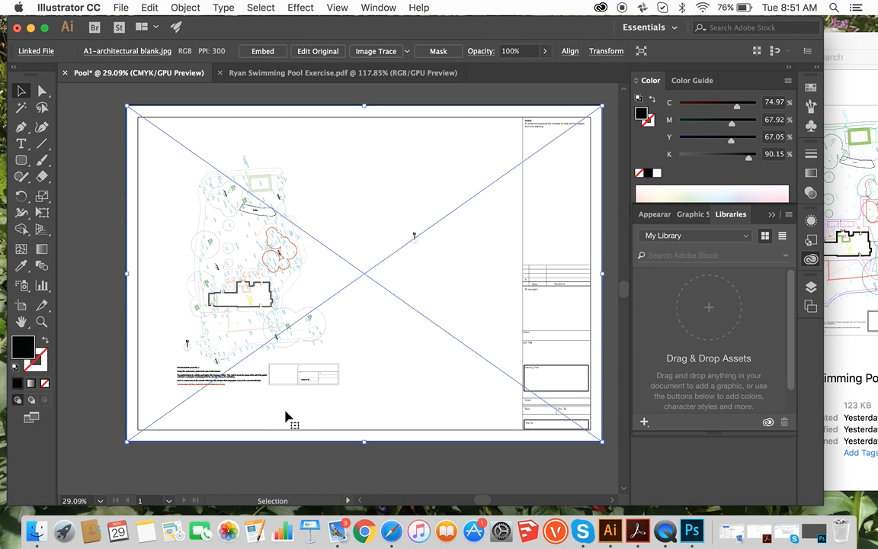
left_click(268, 283)
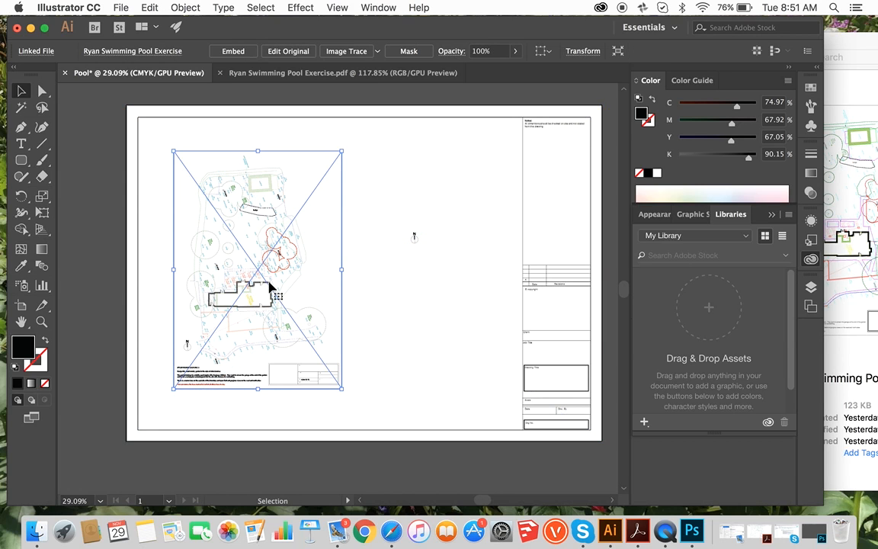
key("Delete")
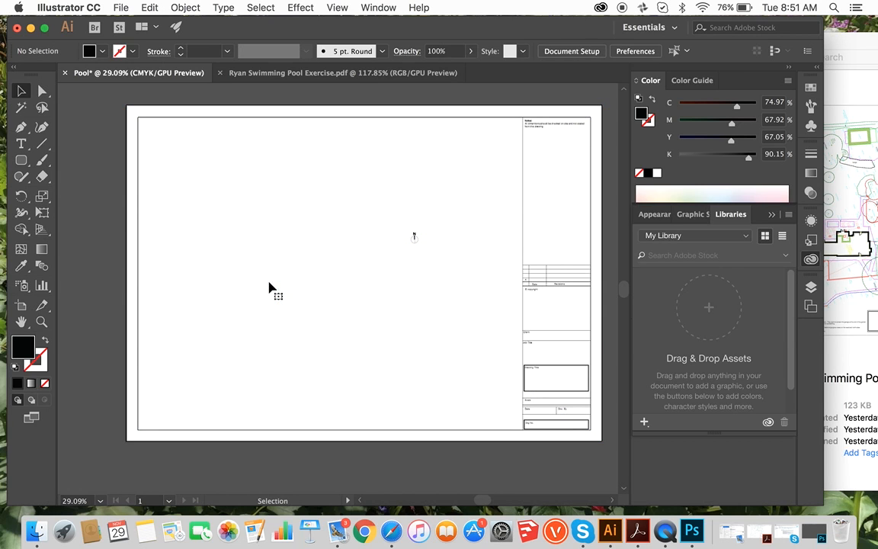
- Try to move the pasted north arrow lower on the sheet, and undo that move
left_click_drag(417, 251, 343, 346)
key("super+z")
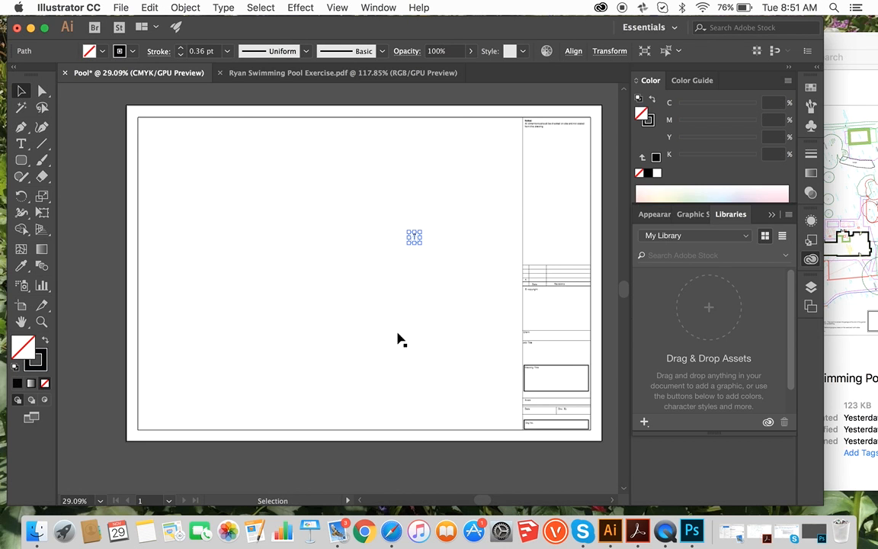
- Try to move the linked architectural sheet template on the artboard, and undo the last two changes
left_click(384, 239)
left_click_drag(384, 250, 384, 250)
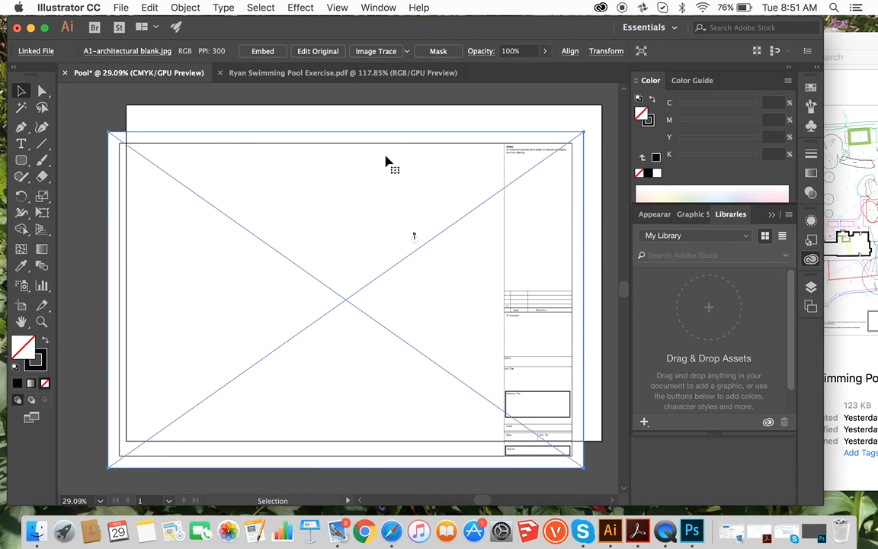
key("super+z")
key("super+z")
- Delete the linked garden plan from the Pool sheet, keeping the pasted north arrow and the sheet template
left_click(356, 98)
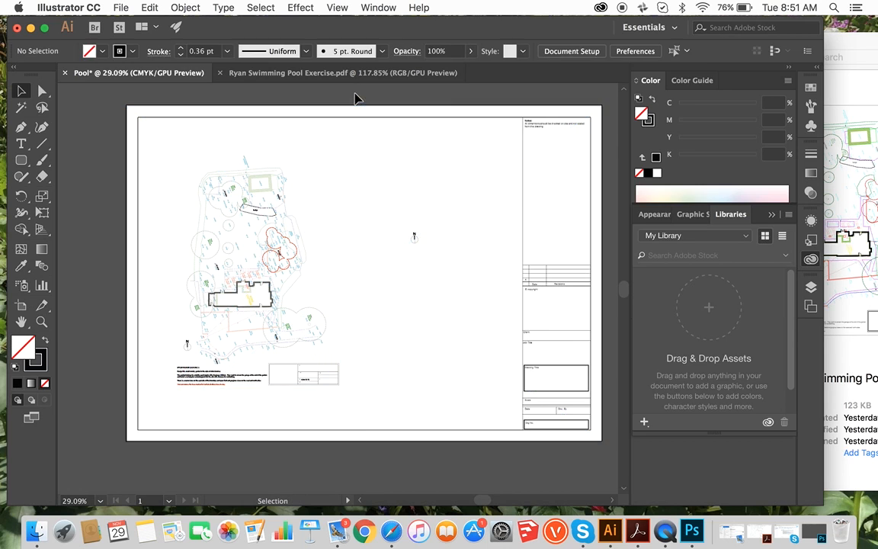
left_click(270, 213)
key("Delete")
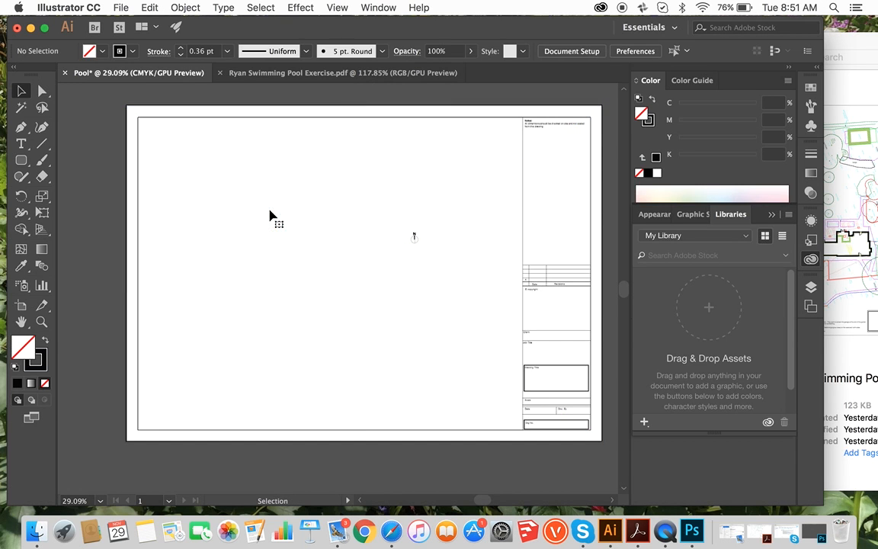
- In the swimming pool exercise PDF, delete the north arrow and, with the Lasso tool, all the design brief text below the plan
left_click(300, 73)
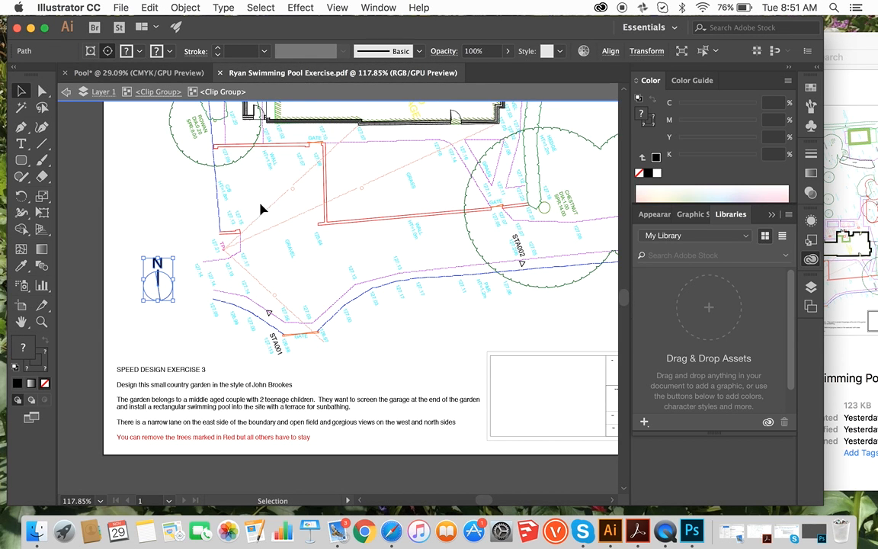
key("Delete")
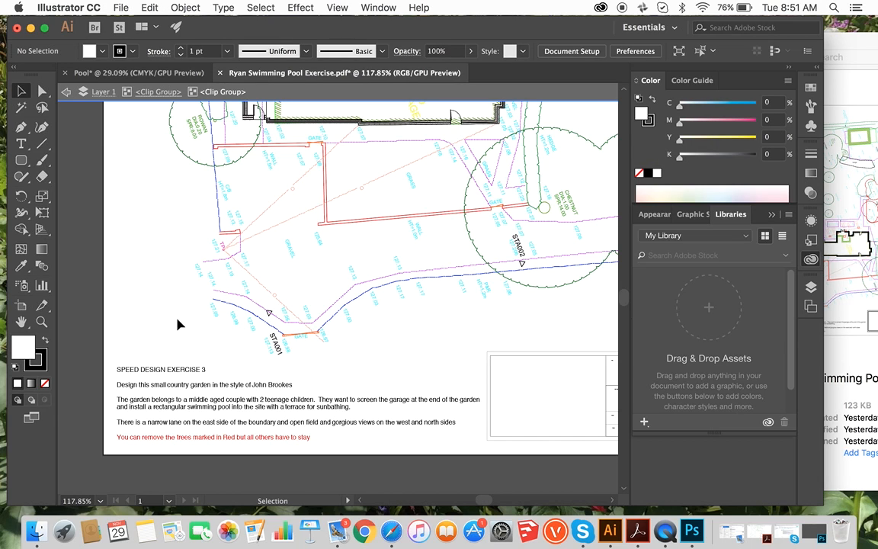
left_click(42, 108)
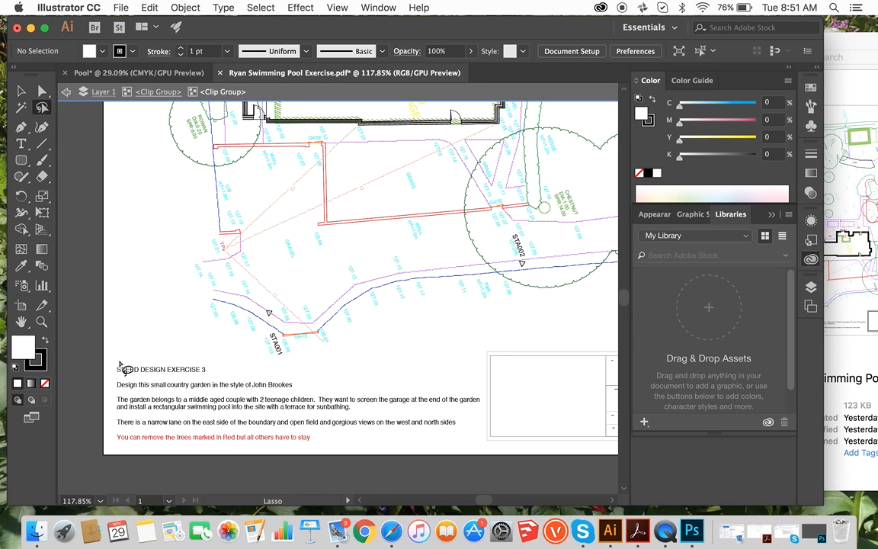
mouse_move(119, 364)
left_mouse_down()
mouse_move(116, 412)
mouse_move(144, 446)
mouse_move(198, 447)
mouse_move(205, 374)
mouse_move(149, 355)
mouse_move(115, 366)
left_mouse_up()
key("BackSpace")
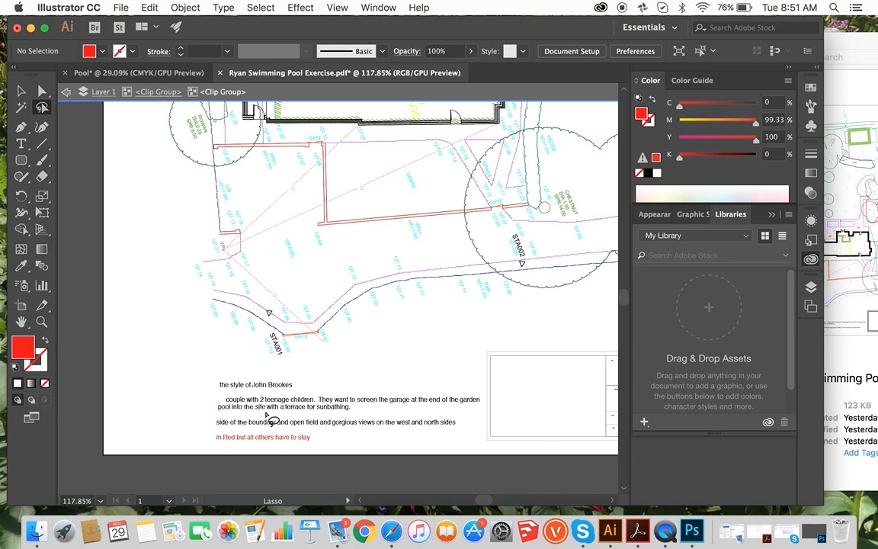
mouse_move(222, 374)
left_mouse_down()
mouse_move(242, 446)
mouse_move(286, 452)
mouse_move(317, 407)
mouse_move(269, 370)
mouse_move(216, 378)
left_mouse_up()
key("BackSpace")
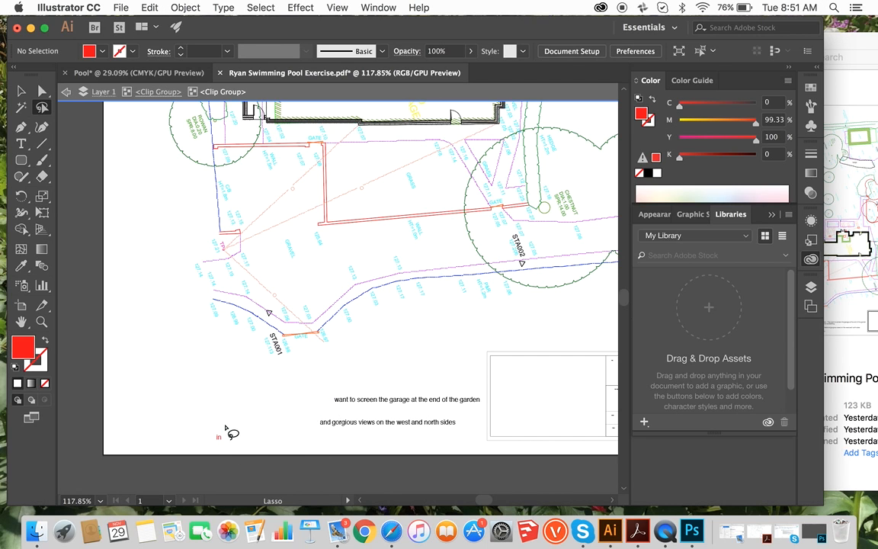
mouse_move(226, 431)
left_mouse_down()
mouse_move(229, 443)
mouse_move(216, 435)
left_mouse_up()
key("BackSpace")
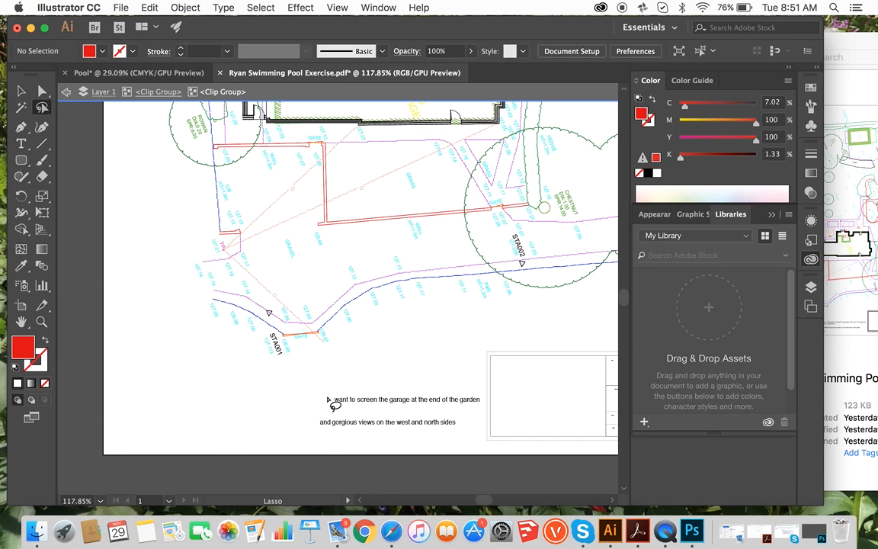
mouse_move(329, 400)
left_mouse_down()
mouse_move(328, 441)
mouse_move(433, 436)
mouse_move(485, 418)
mouse_move(435, 379)
mouse_move(324, 395)
left_mouse_up()
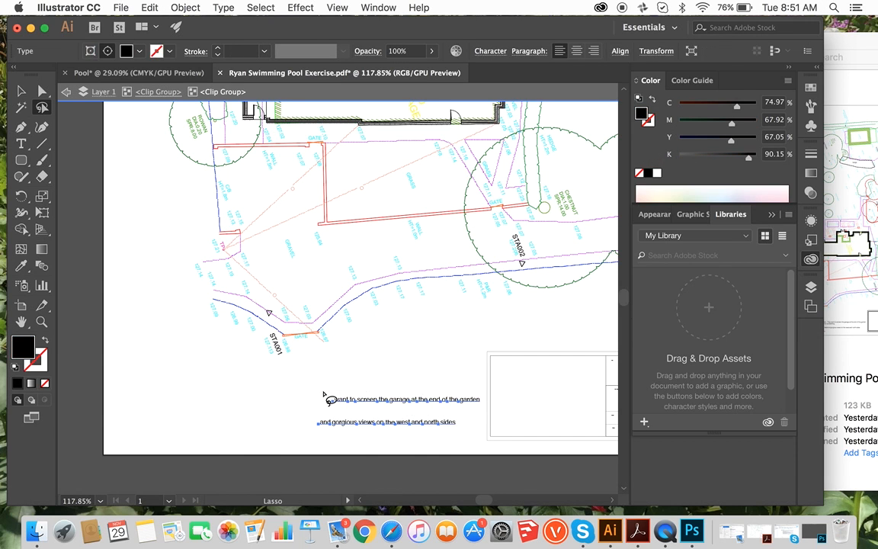
key("BackSpace")
- Lasso and delete the whole title block below the plan, including its text, divider lines and double outer frame
scroll(328, 398, "right", 8)
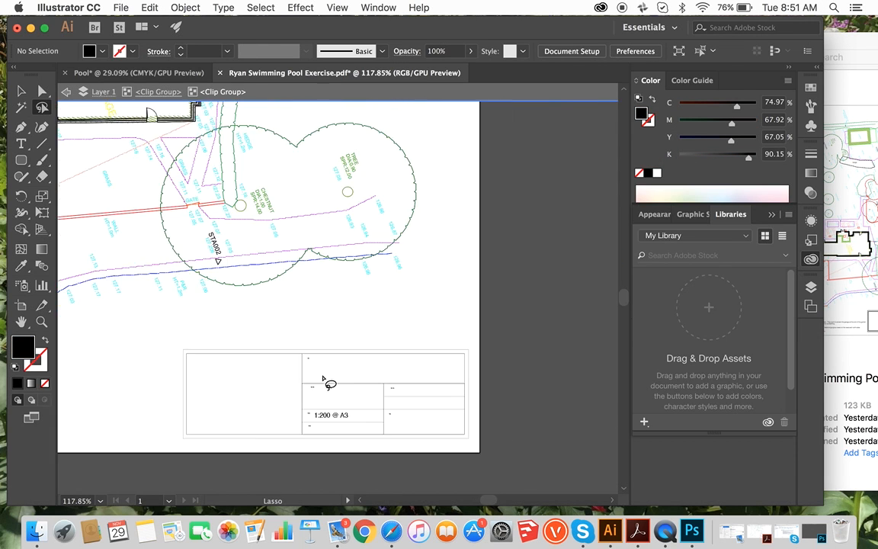
mouse_move(289, 338)
left_mouse_down()
mouse_move(181, 344)
mouse_move(160, 398)
mouse_move(223, 454)
mouse_move(305, 455)
mouse_move(431, 436)
mouse_move(468, 410)
mouse_move(454, 354)
mouse_move(288, 339)
left_mouse_up()
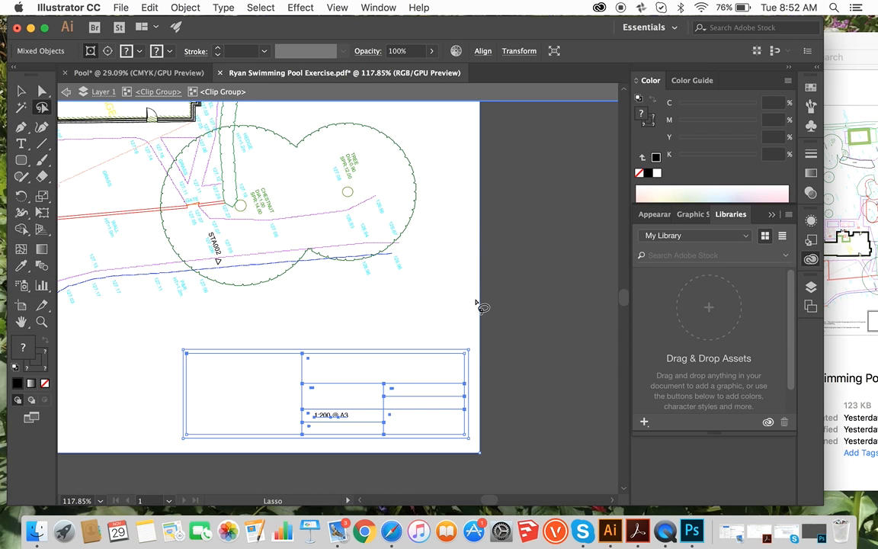
key("Delete")
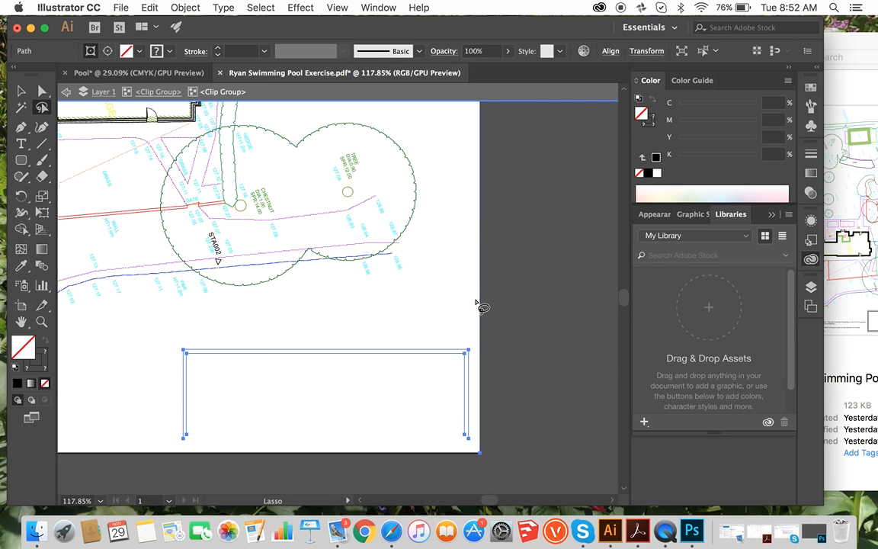
scroll(476, 305, "down", 5)
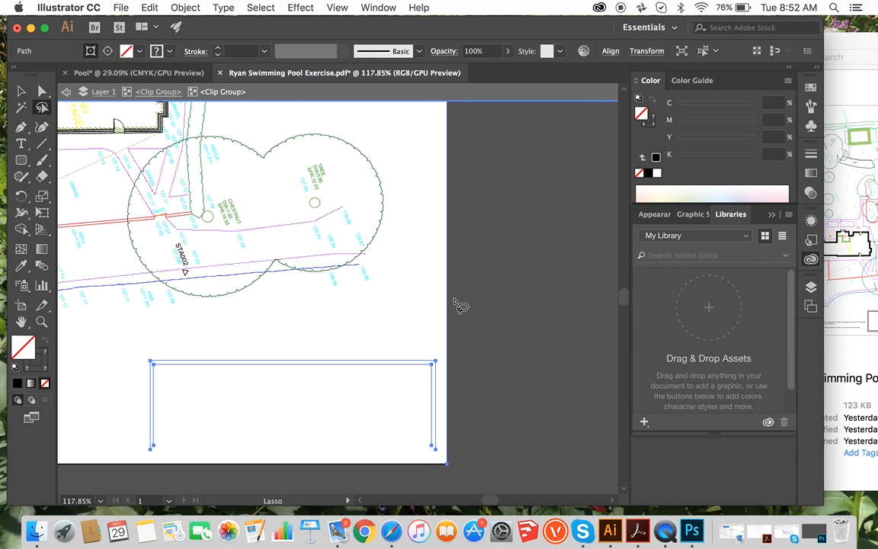
left_click(404, 308)
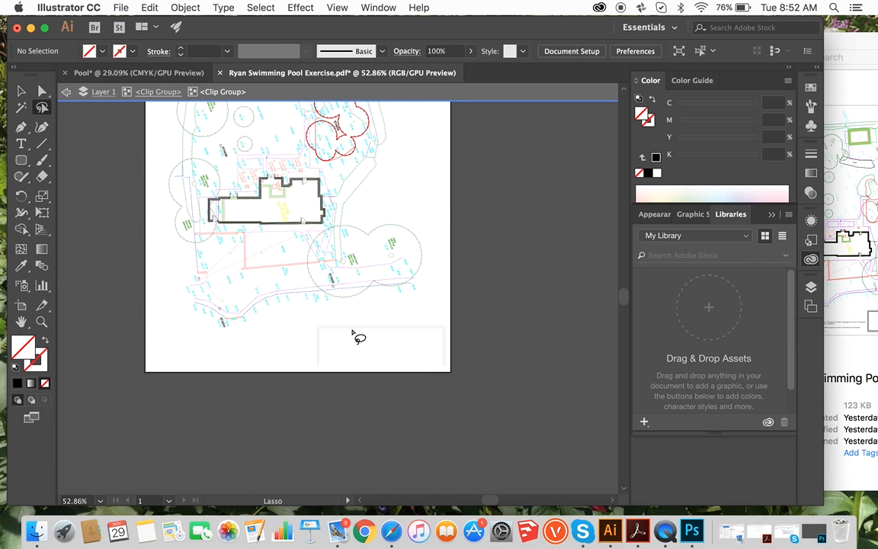
mouse_move(339, 319)
left_mouse_down()
mouse_move(299, 341)
mouse_move(318, 381)
mouse_move(345, 336)
mouse_move(322, 323)
left_mouse_up()
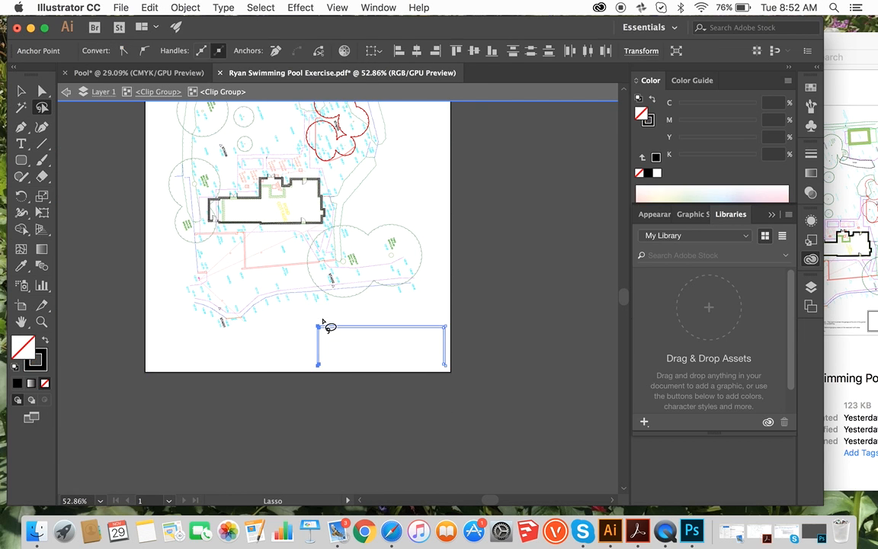
key("Delete")
key("Delete")
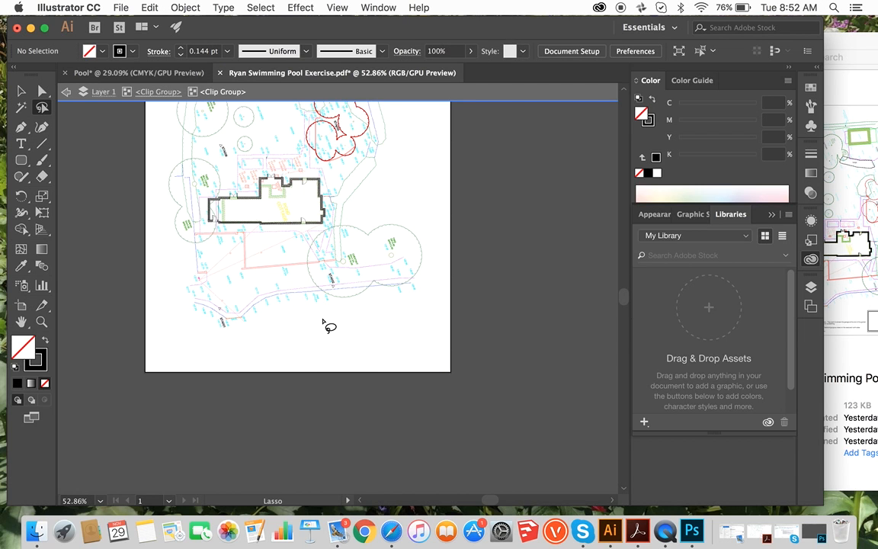
- Lasso the cyan spot-level numbers in and around the compost area together and delete them, keeping the area's name label
scroll(368, 377, "up", 5)
scroll(368, 377, "left", 2)
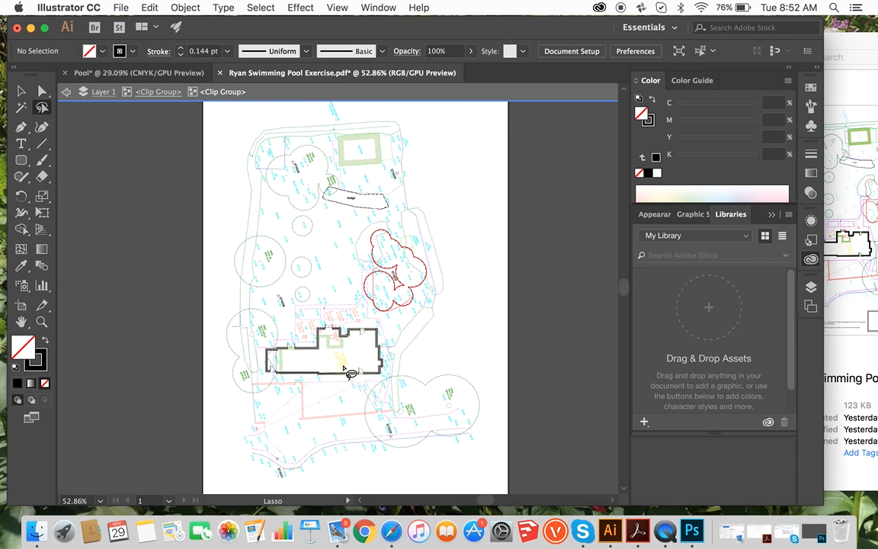
scroll(344, 368, "up", 8)
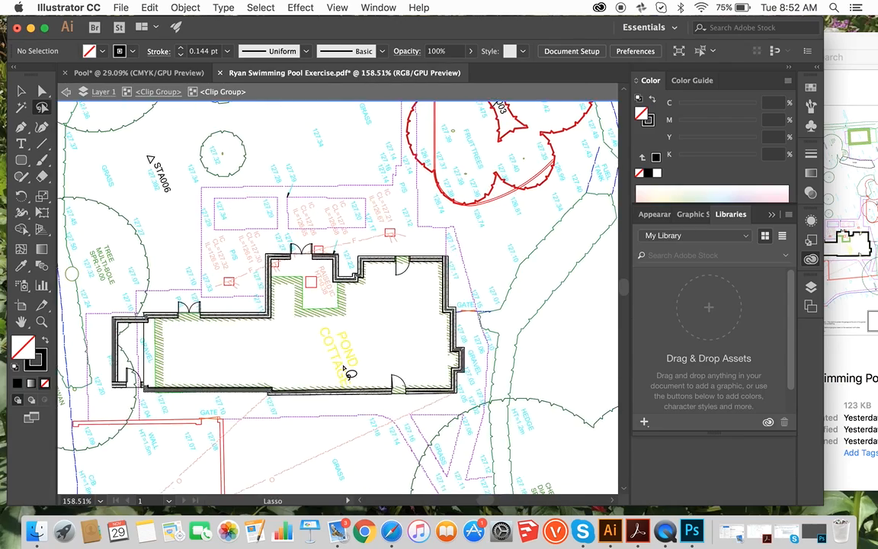
scroll(344, 369, "up", 8)
scroll(347, 373, "up", 10)
scroll(347, 372, "left", 2)
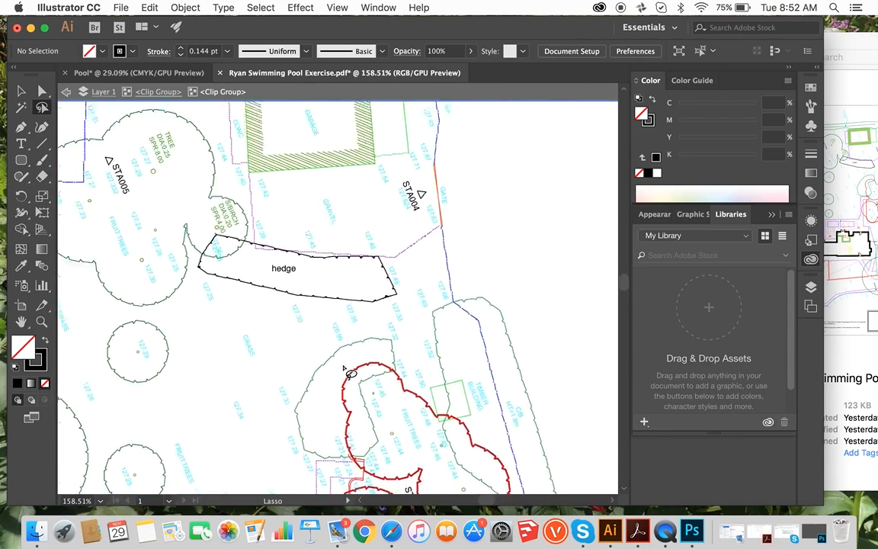
scroll(344, 369, "up", 2)
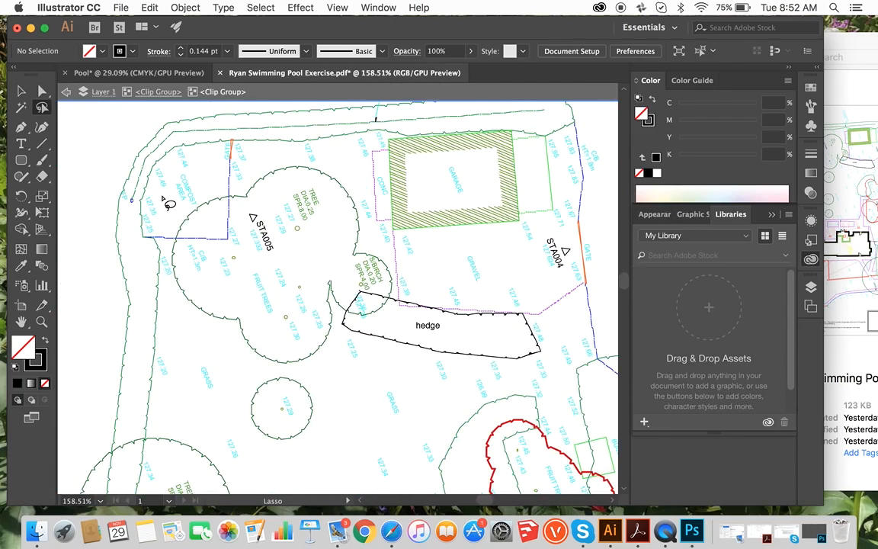
left_click(163, 183)
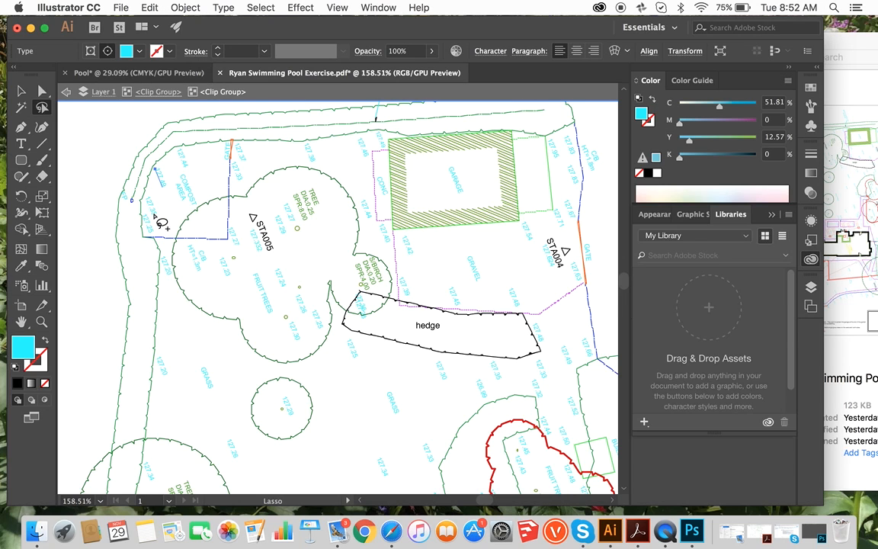
left_click(155, 216, "shift")
left_click(152, 231, "shift")
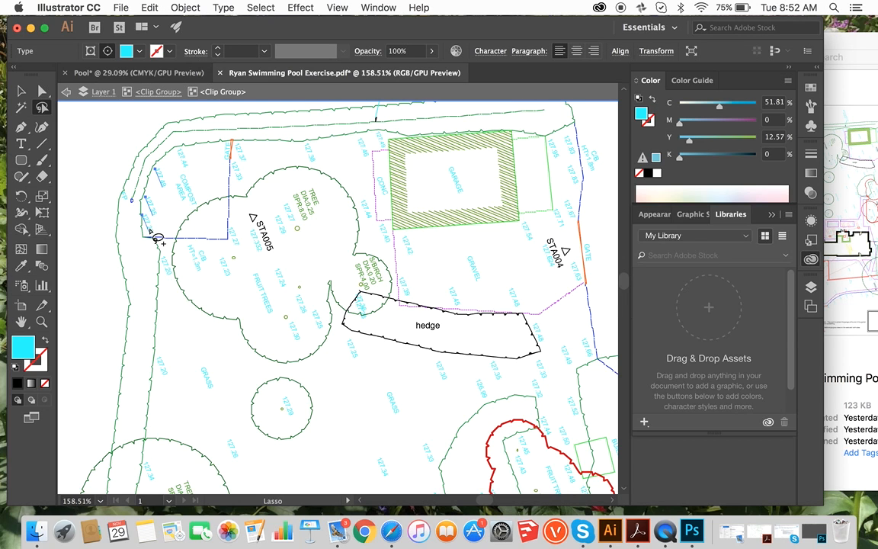
left_click(184, 161, "shift")
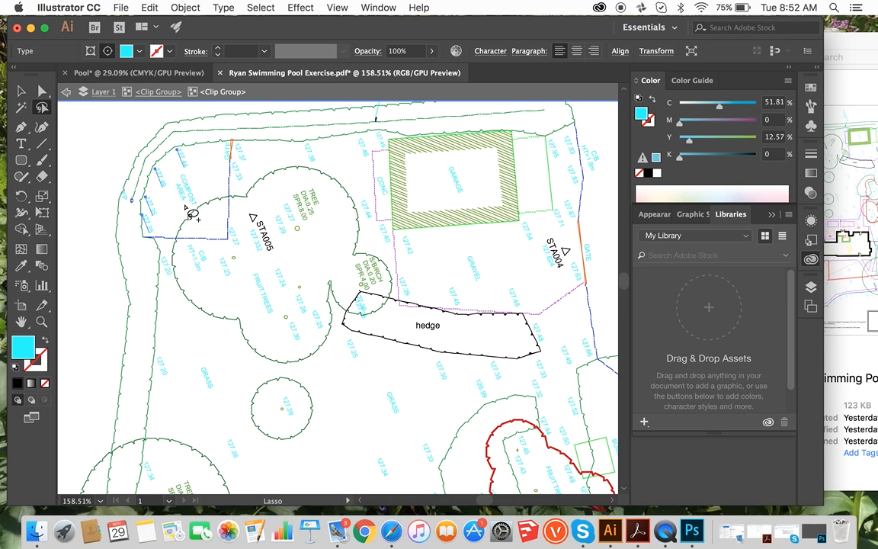
left_click(235, 167, "shift")
left_click(240, 175)
left_click(227, 149, "shift")
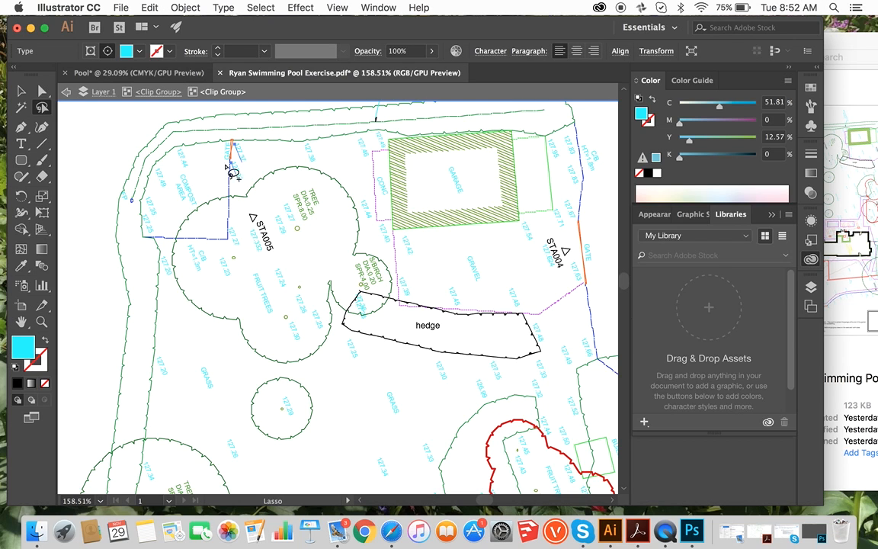
left_click(180, 155, "shift")
left_click(157, 176, "shift")
left_click(135, 206, "shift")
left_click(135, 192, "shift")
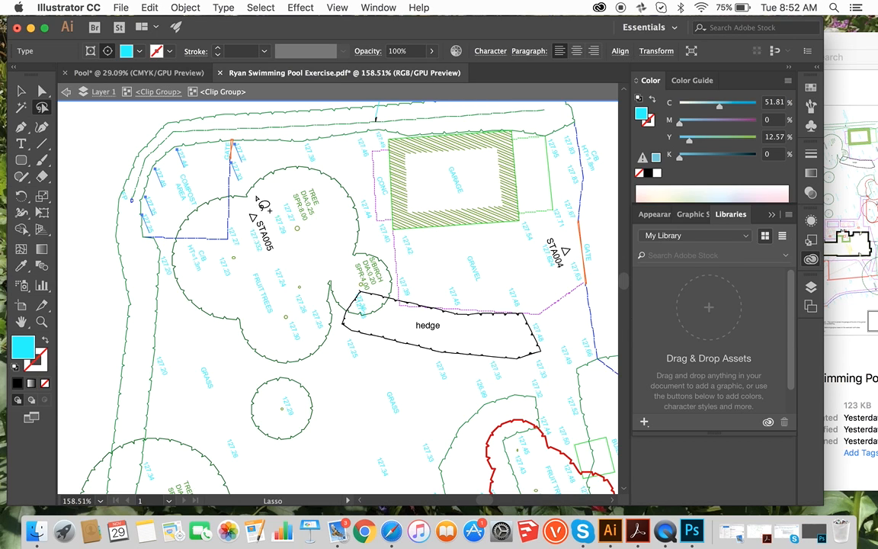
left_click(318, 166)
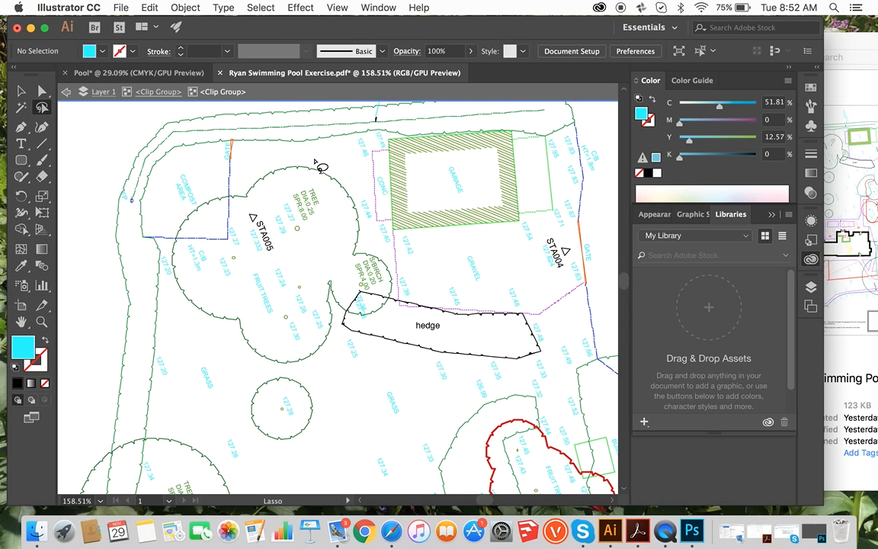
- Delete the spot levels beside the garage's concrete strip and those within and around the fruit tree canopy near STA005
mouse_move(359, 164)
left_mouse_down()
mouse_move(339, 145)
mouse_move(381, 151)
left_mouse_up()
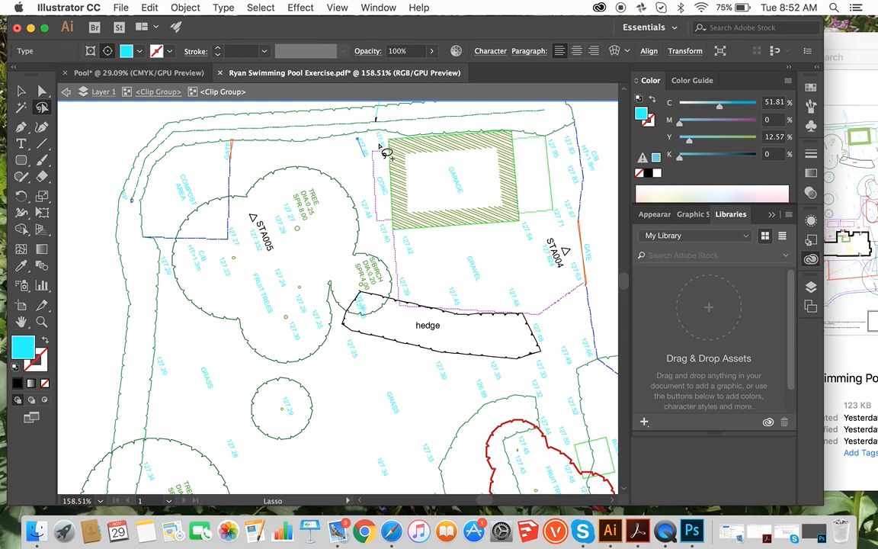
key("Delete")
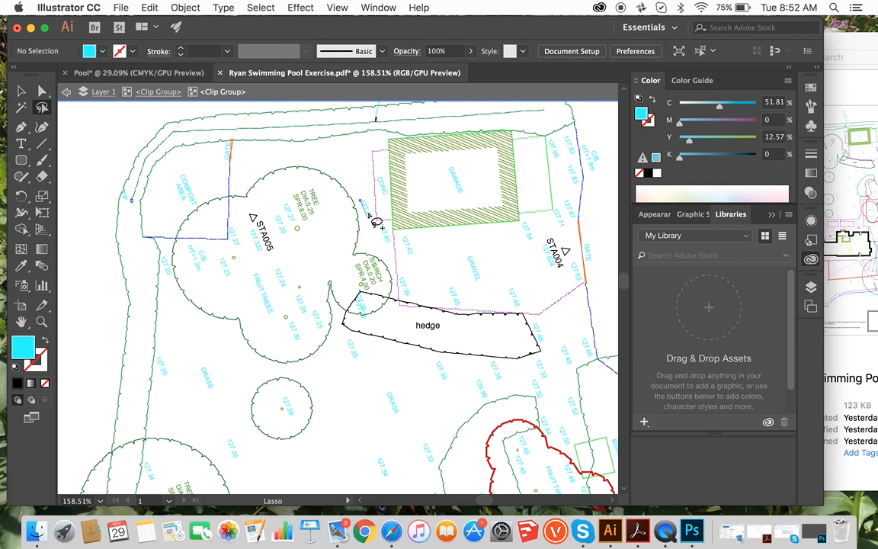
mouse_move(285, 233)
left_mouse_down()
mouse_move(295, 215)
mouse_move(241, 244)
mouse_move(221, 235)
left_mouse_up()
left_click_drag(230, 269, 173, 271)
mouse_move(277, 282)
left_mouse_down()
mouse_move(288, 328)
mouse_move(305, 312)
left_mouse_up()
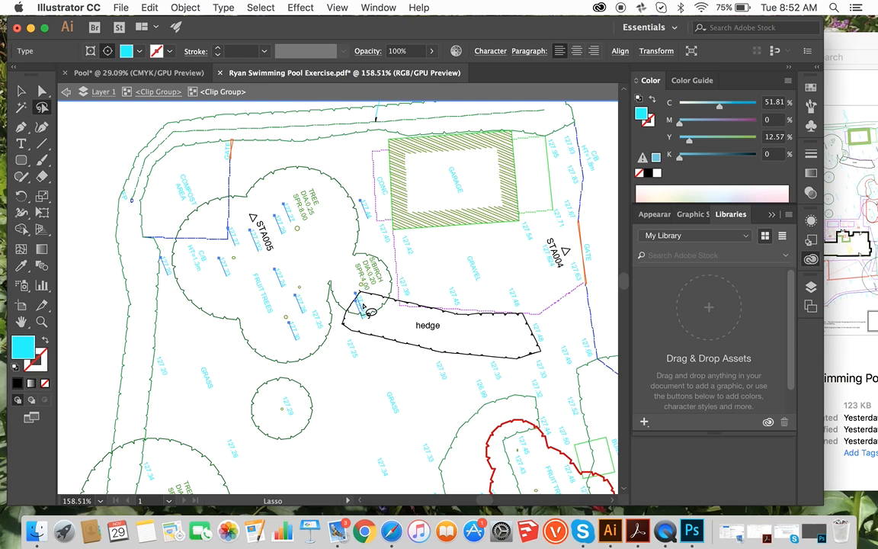
key("Delete")
- Delete the spot levels on the lawn around the hedge and small round tree and along the gravel area, and leave isolation mode
left_click_drag(325, 325, 311, 314)
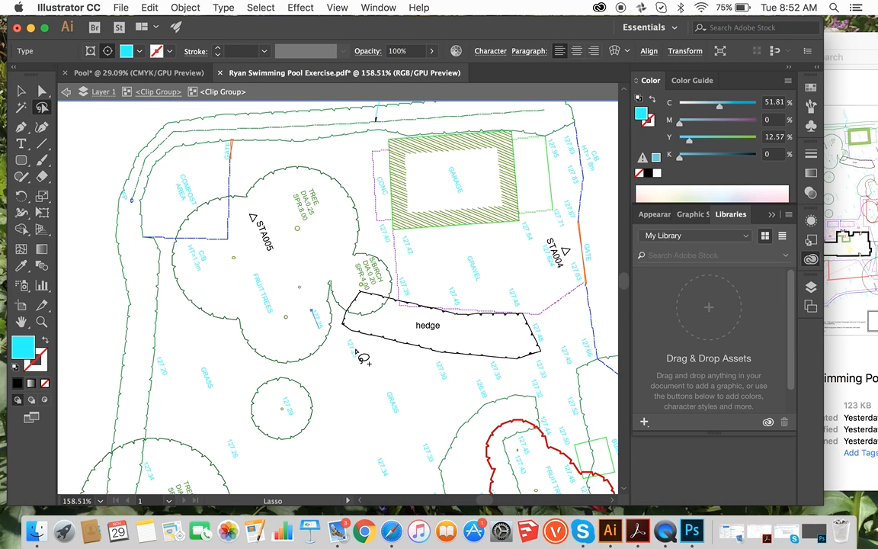
left_click_drag(364, 358, 361, 357)
left_click_drag(183, 364, 181, 363)
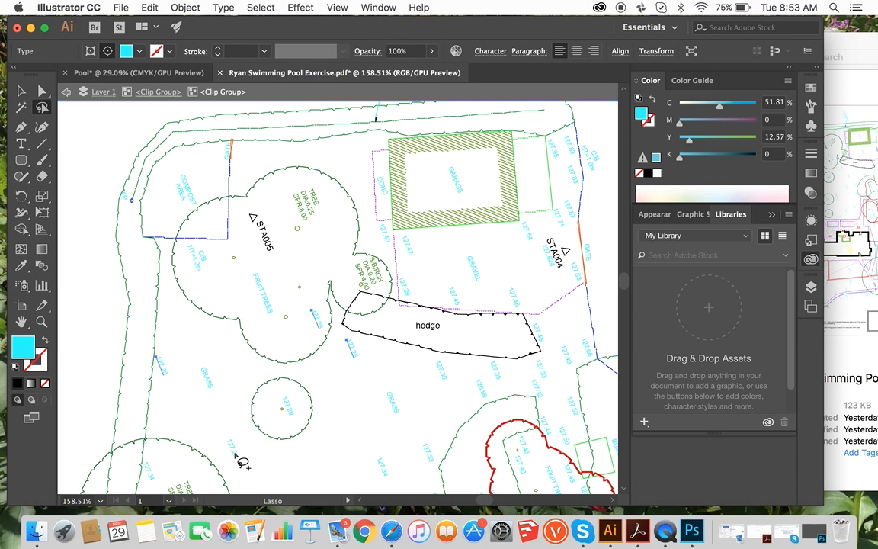
left_click_drag(241, 462, 238, 458)
left_click_drag(263, 381, 269, 381)
left_click_drag(446, 375, 502, 379)
left_click_drag(460, 303, 463, 305)
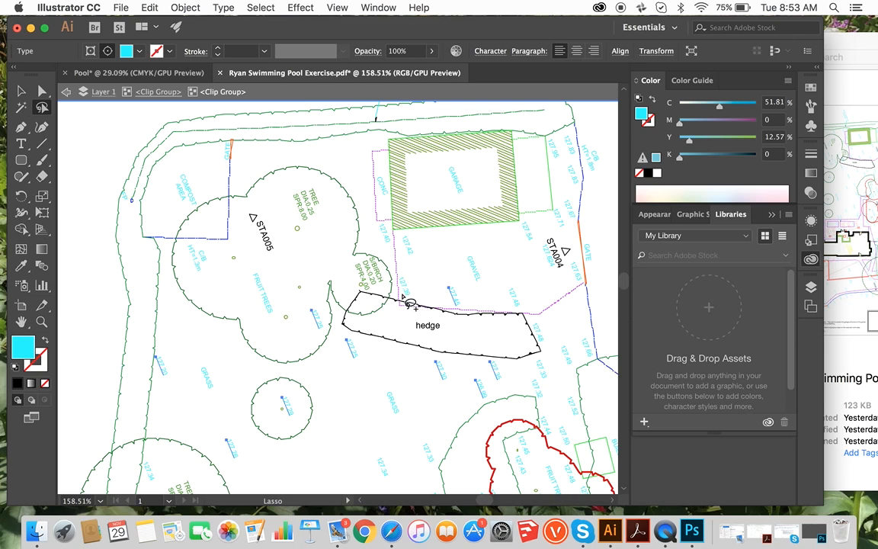
left_click_drag(409, 289, 412, 290)
left_click_drag(408, 253, 387, 241)
key("Delete")
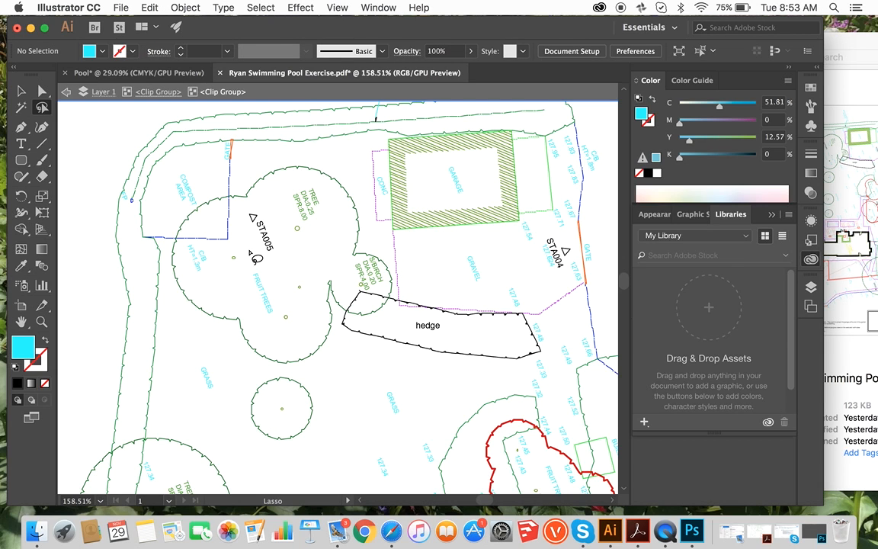
key("Escape")
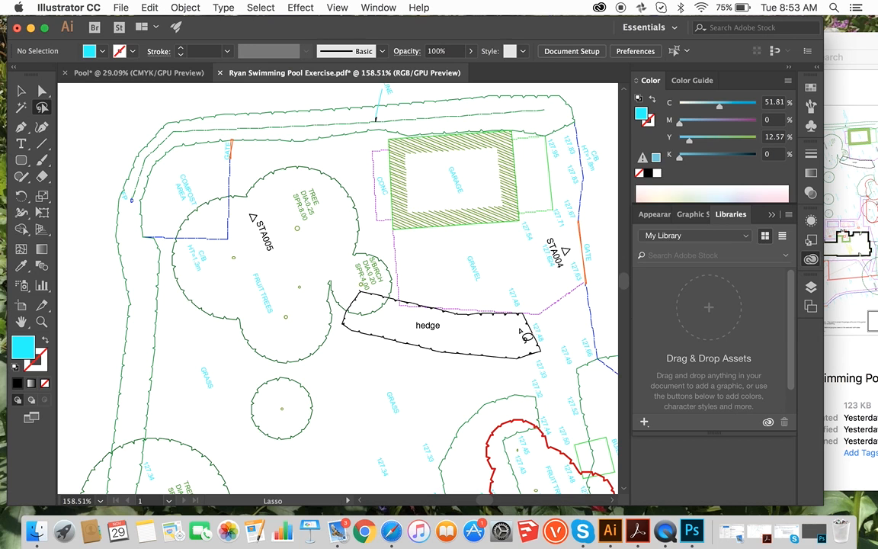
left_click(665, 529)
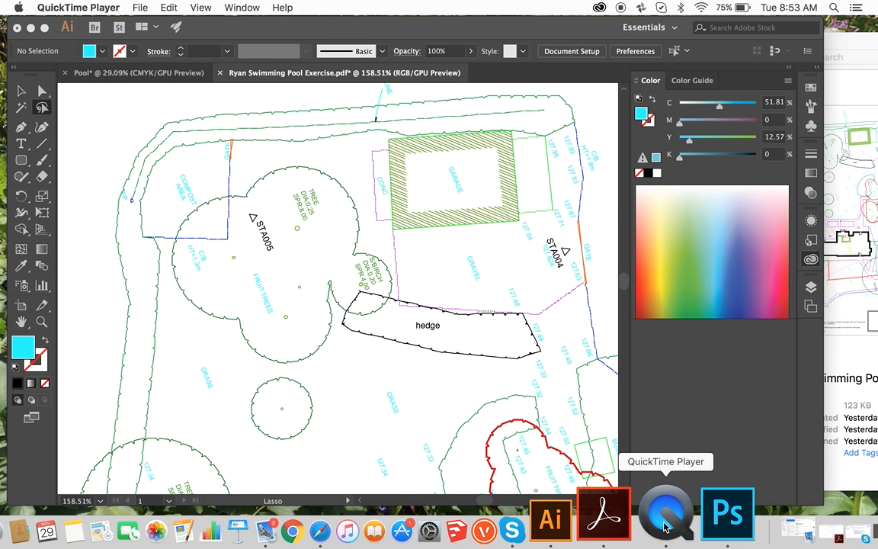